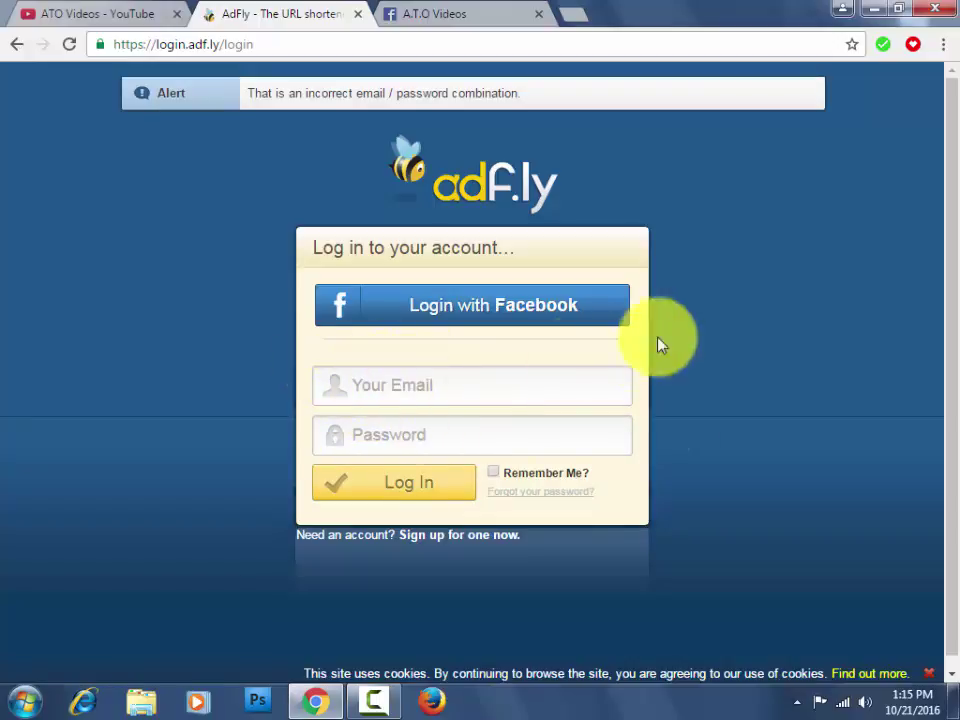
# - Log in to AdFly with the Facebook account and dismiss the CashPiggy invitation
pyautogui.click(448, 314)
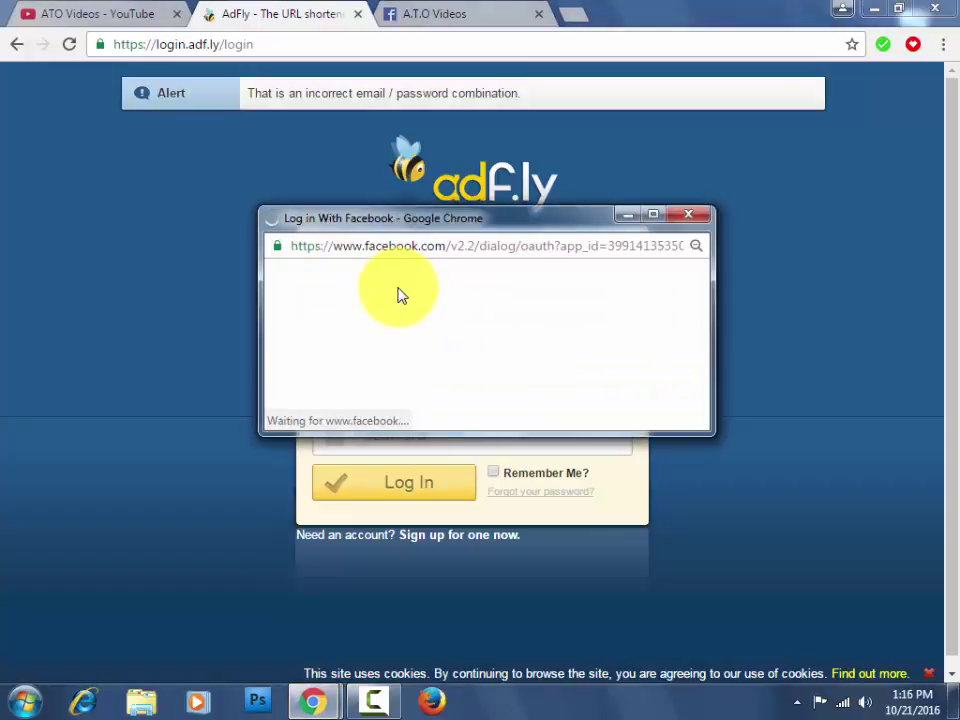
pyautogui.moveTo(421, 224); pyautogui.dragTo(301, 150)
pyautogui.moveTo(622, 376); pyautogui.dragTo(752, 598)
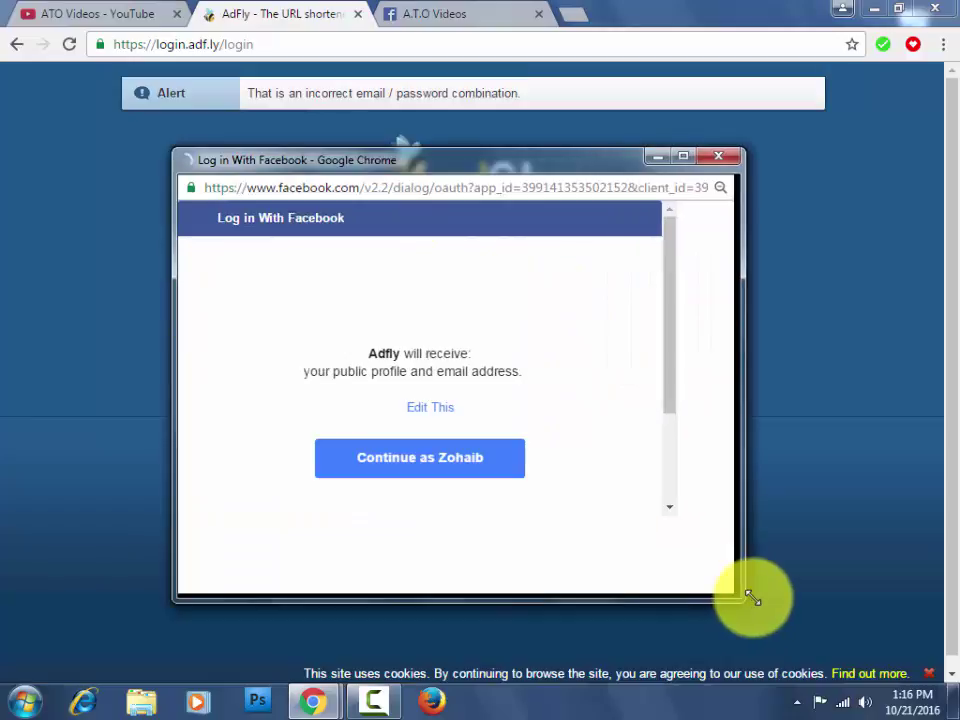
pyautogui.click(418, 469)
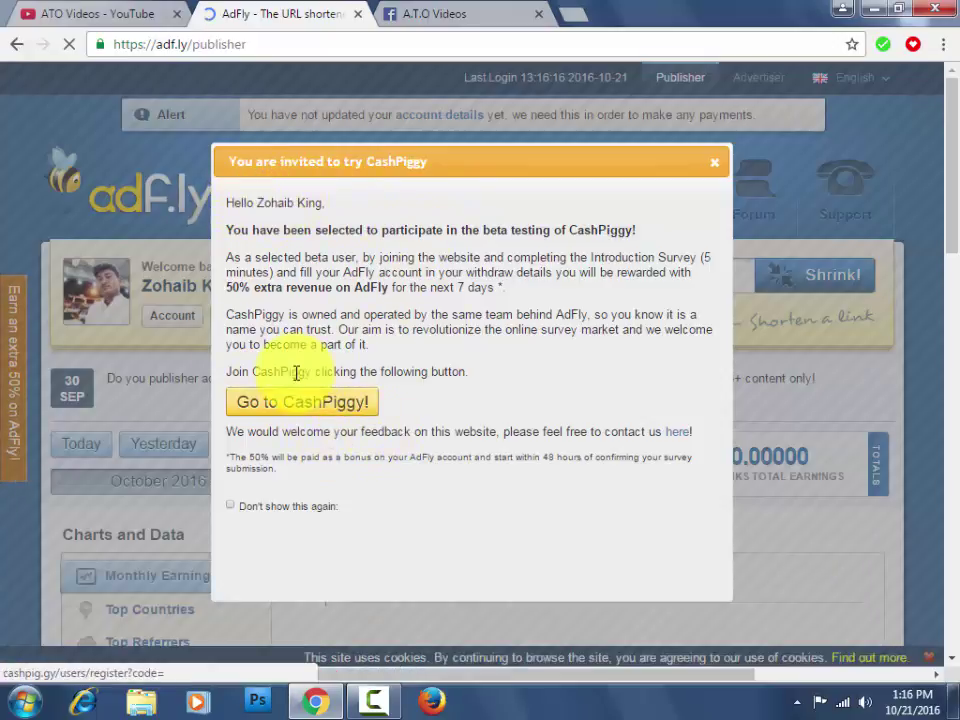
pyautogui.click(718, 170)
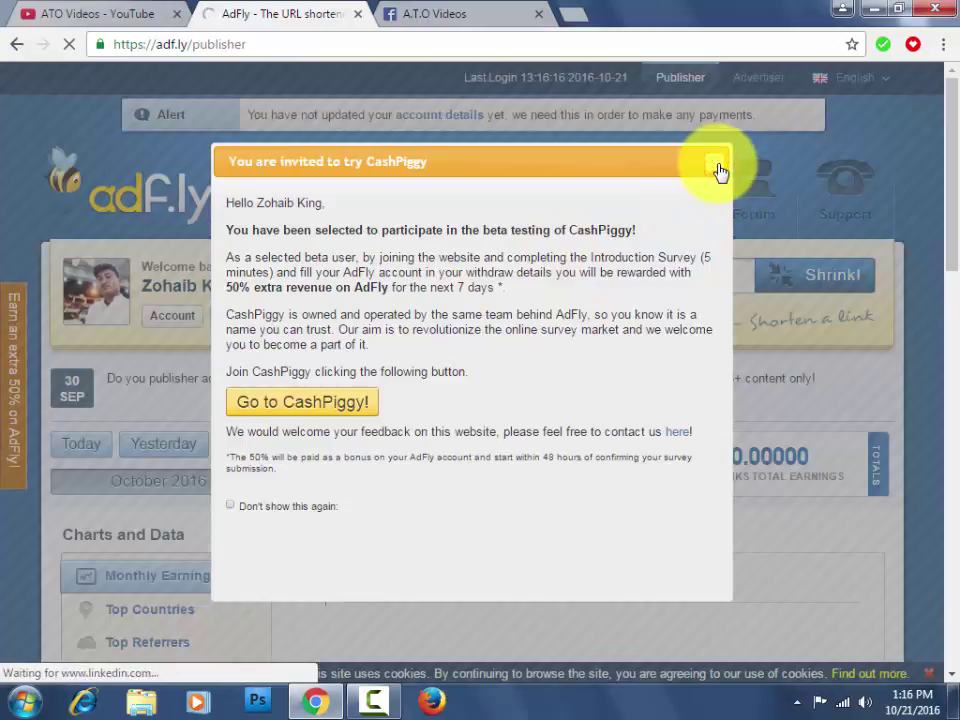
pyautogui.click(714, 167)
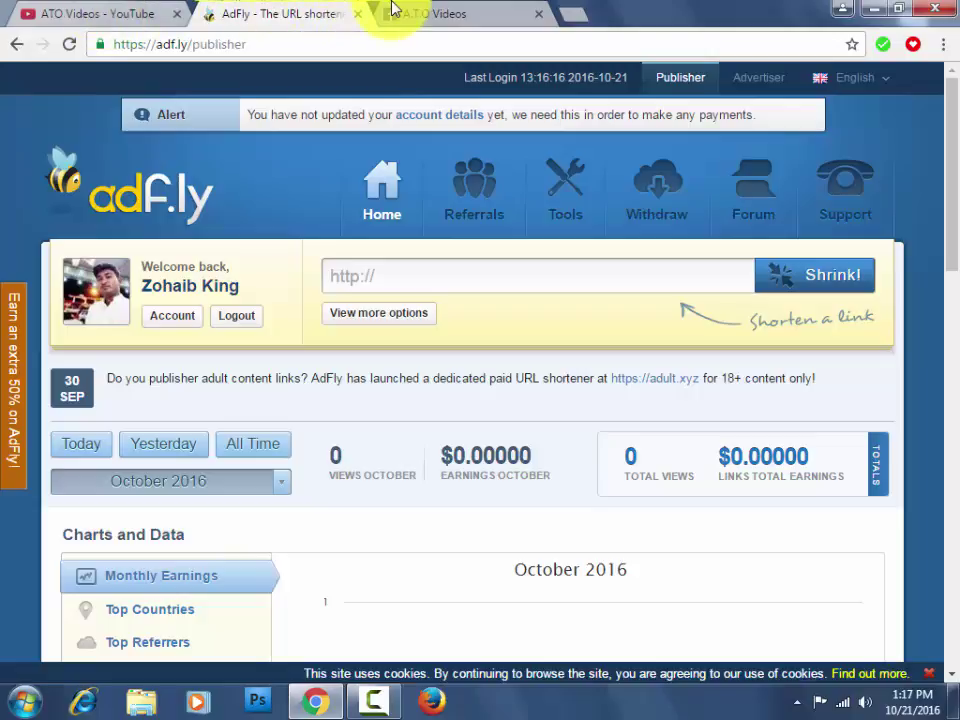
# - Copy the web address of the A.T.O Videos Facebook page
pyautogui.click(481, 22)
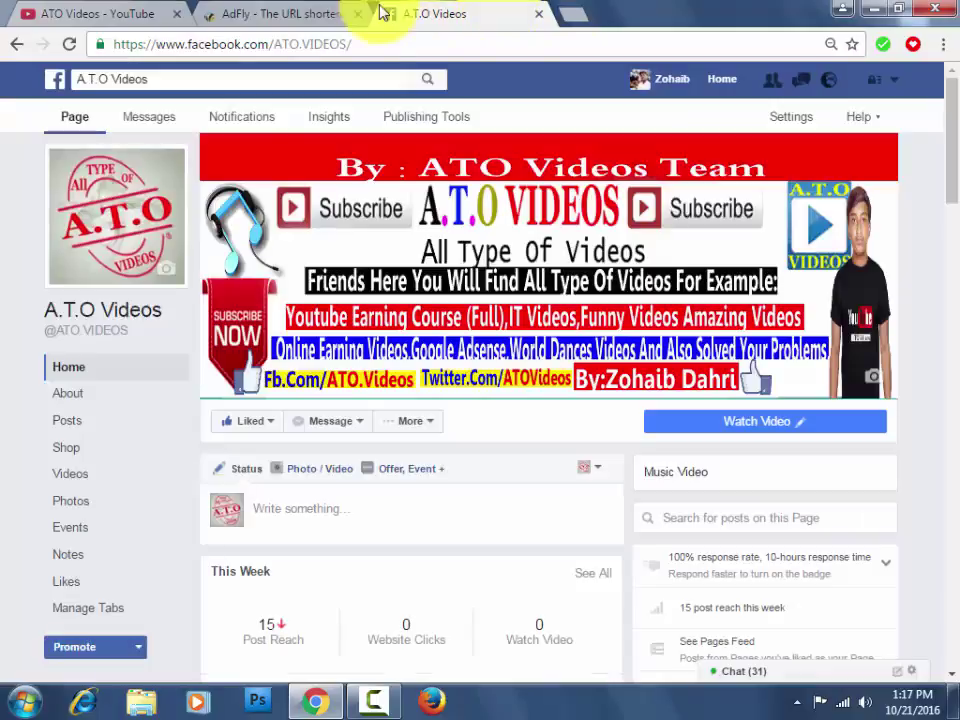
pyautogui.click(290, 44)
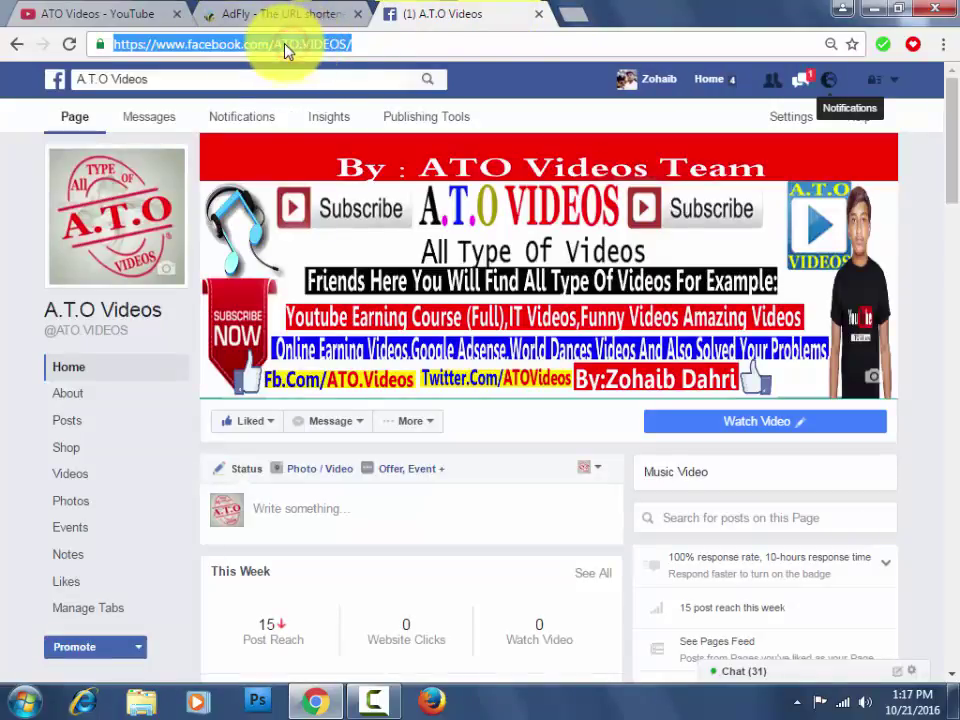
pyautogui.rightClick(290, 46)
pyautogui.click(333, 123)
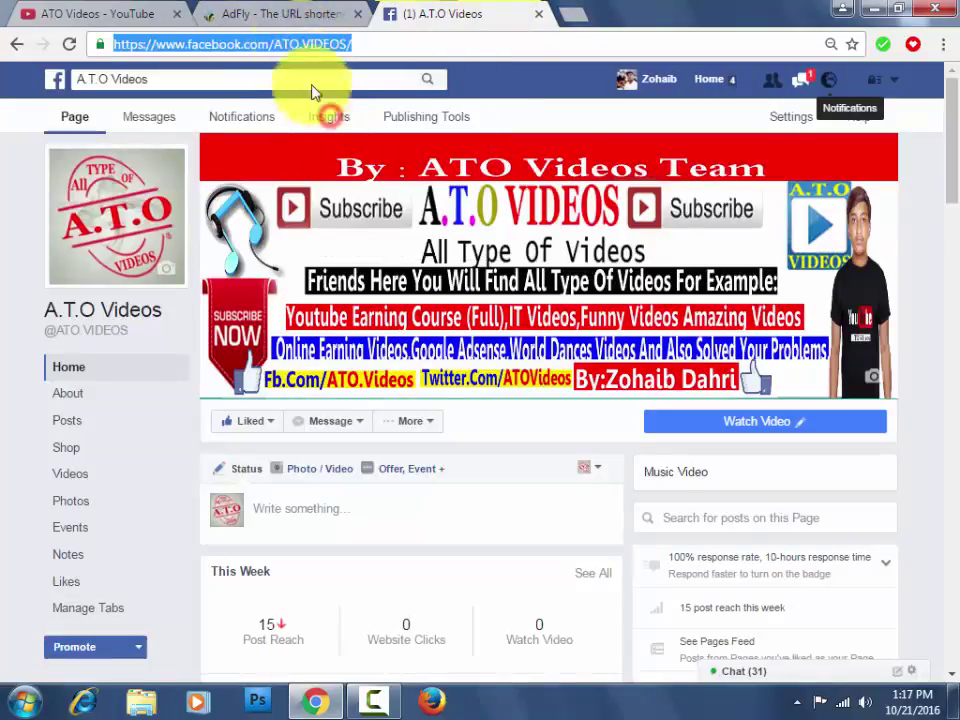
# - Shrink the copied Facebook page address in AdFly and copy the resulting short link
pyautogui.click(257, 12)
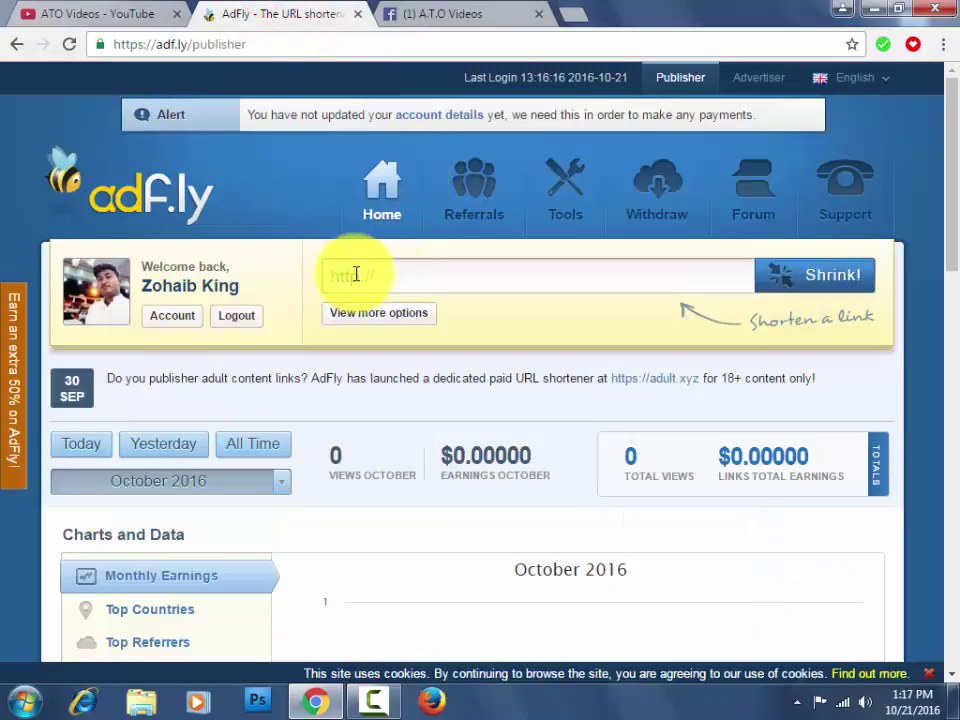
pyautogui.click(399, 272)
pyautogui.rightClick(373, 274)
pyautogui.click(428, 390)
pyautogui.click(787, 277)
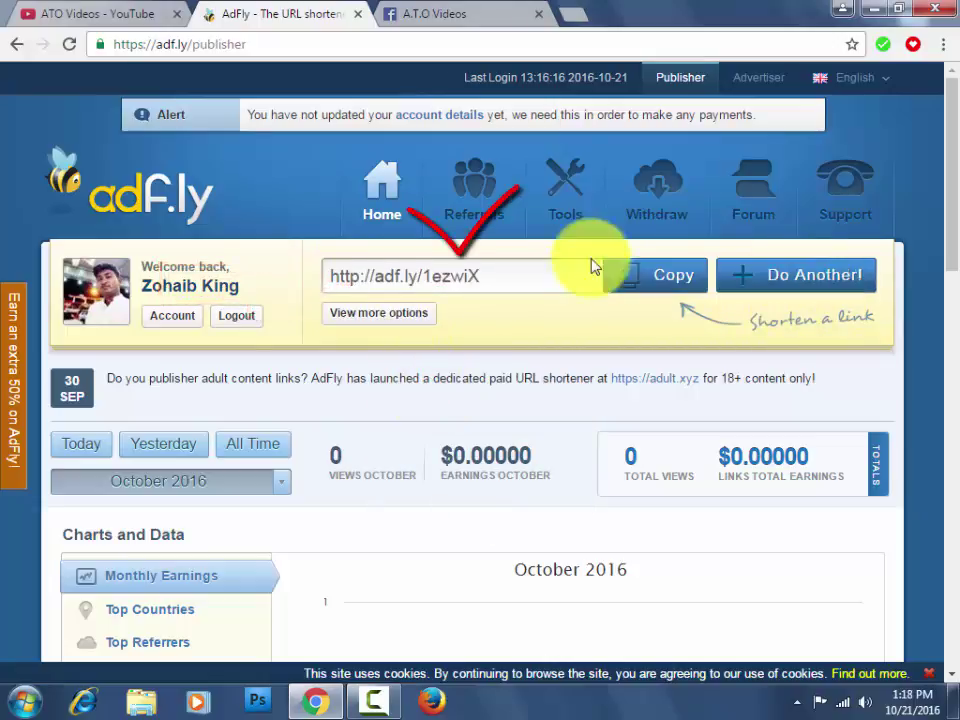
pyautogui.click(647, 290)
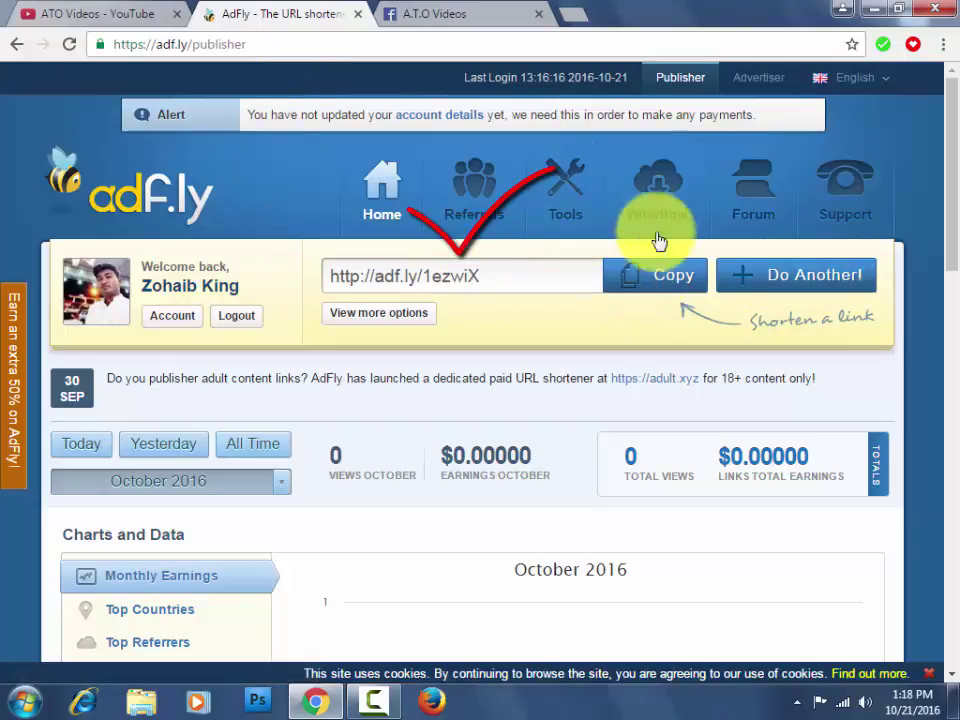
pyautogui.click(640, 295)
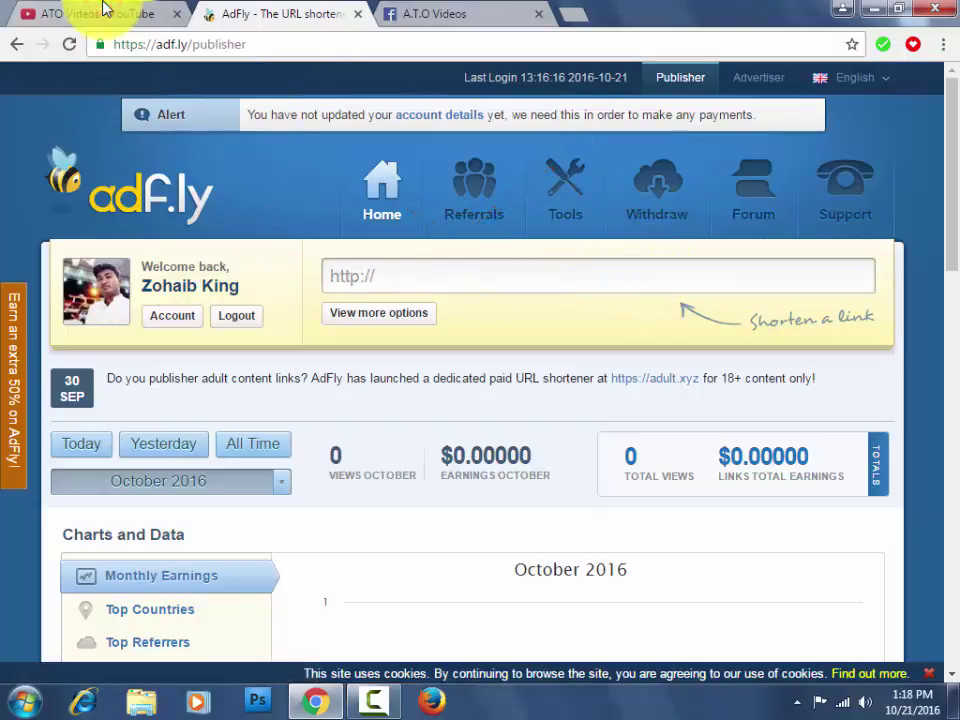
pyautogui.click(105, 10)
pyautogui.click(424, 15)
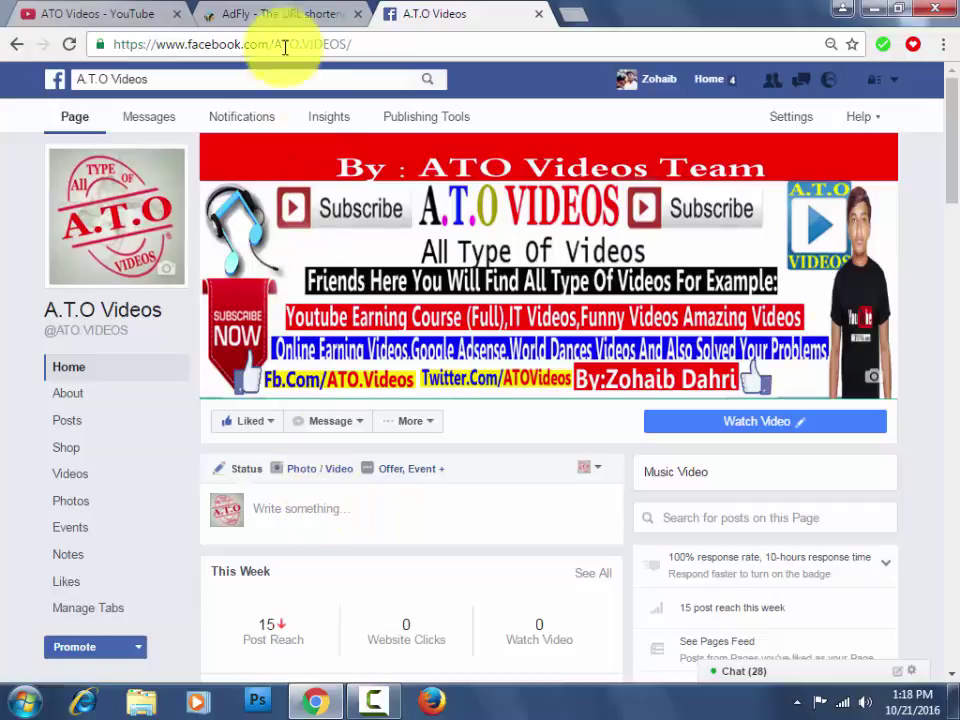
pyautogui.click(281, 12)
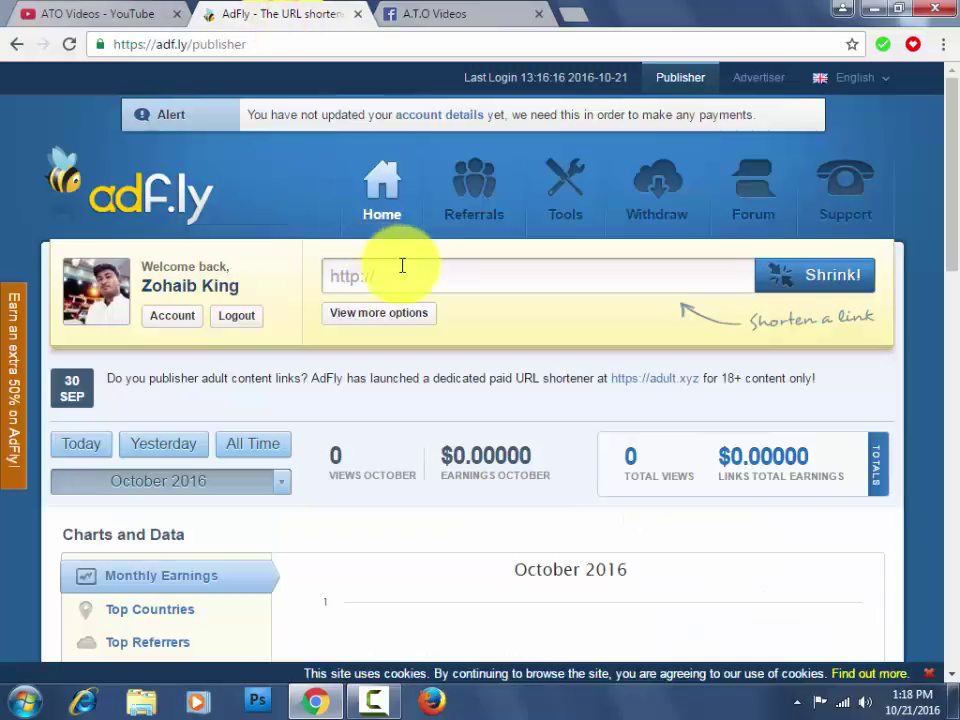
pyautogui.click(429, 13)
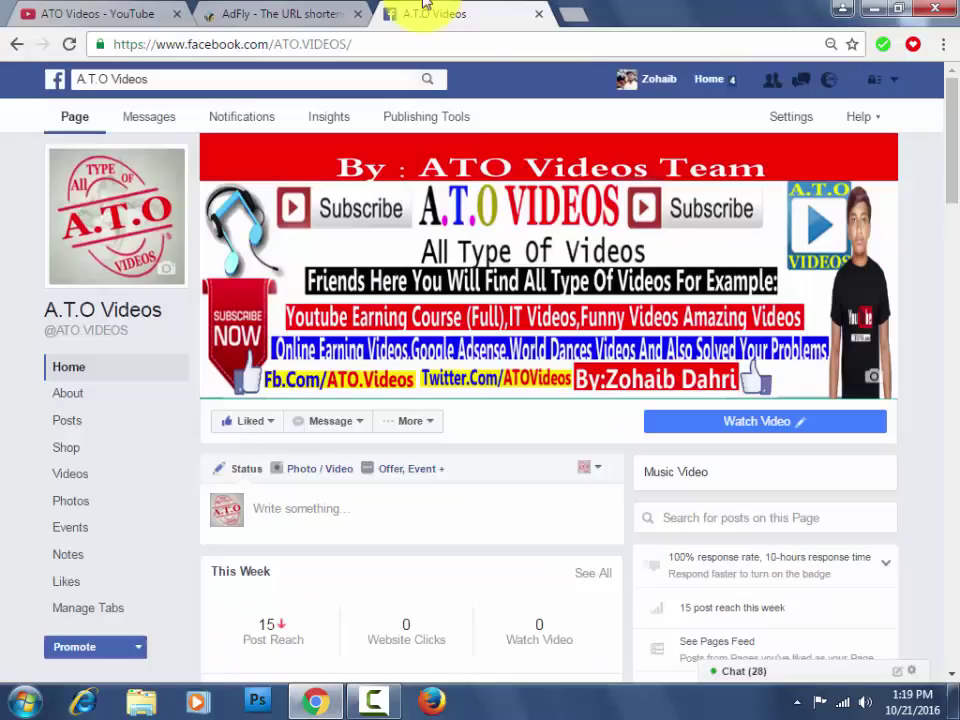
pyautogui.click(289, 507)
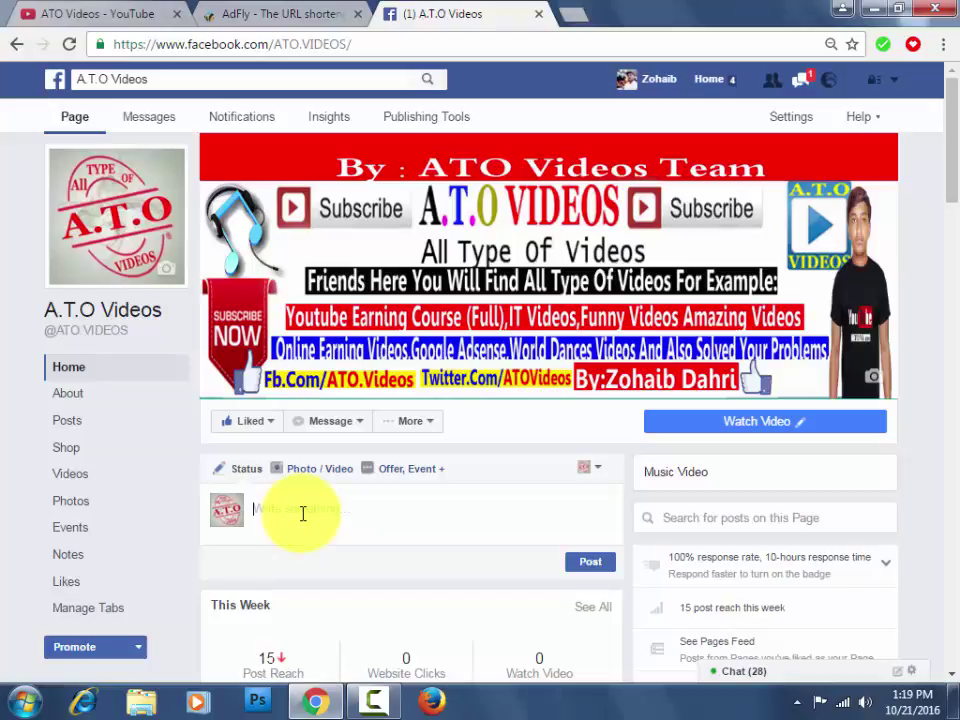
pyautogui.rightClick(302, 513)
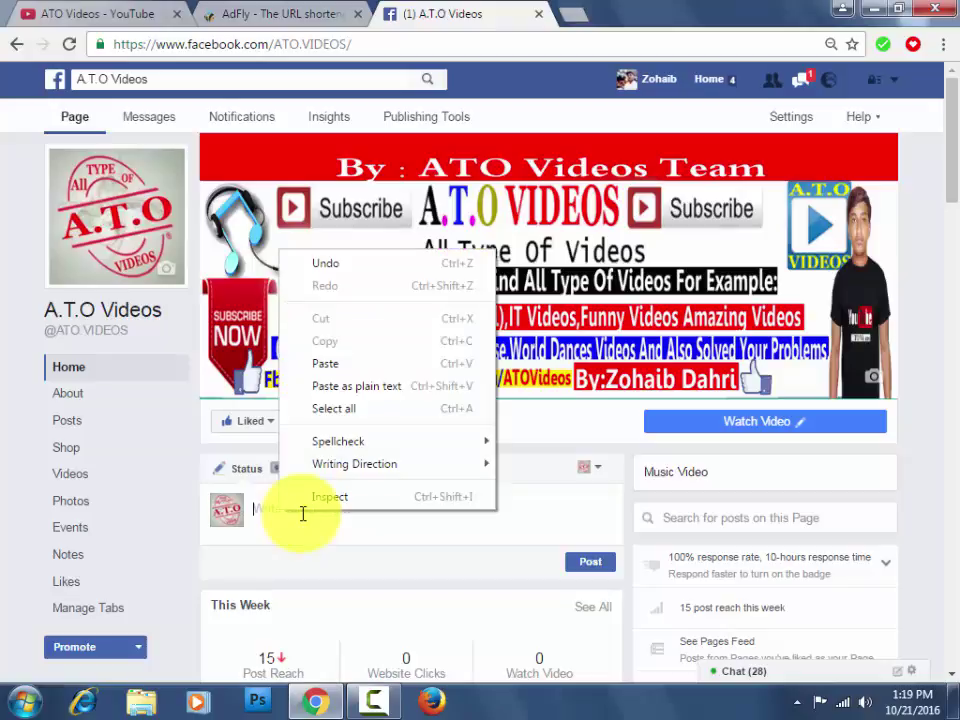
pyautogui.click(333, 362)
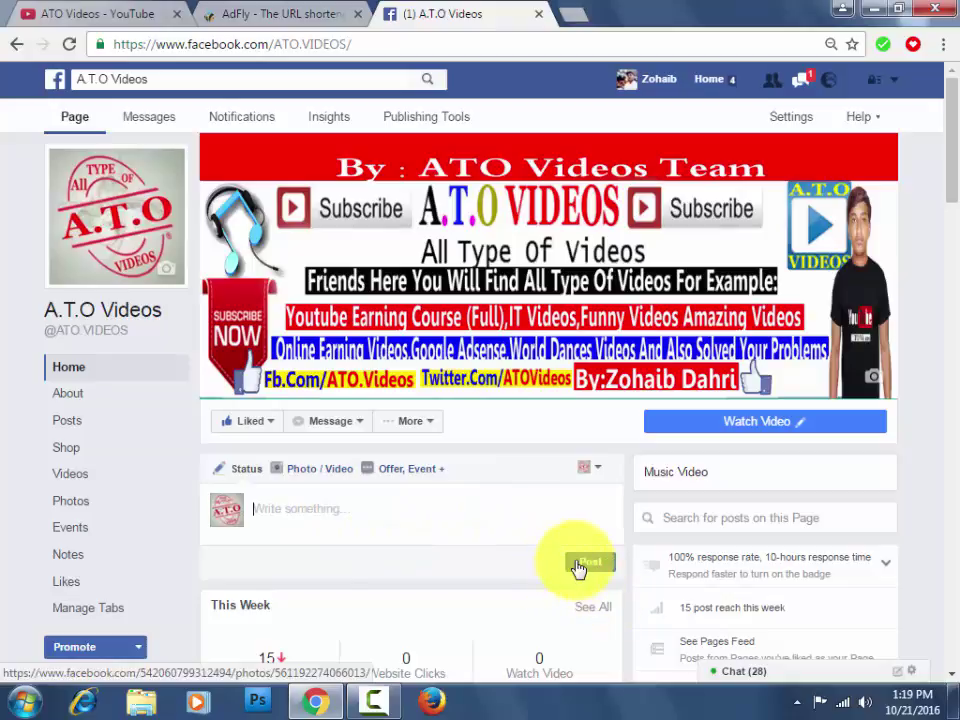
pyautogui.hotkey('ctrl', 'v')
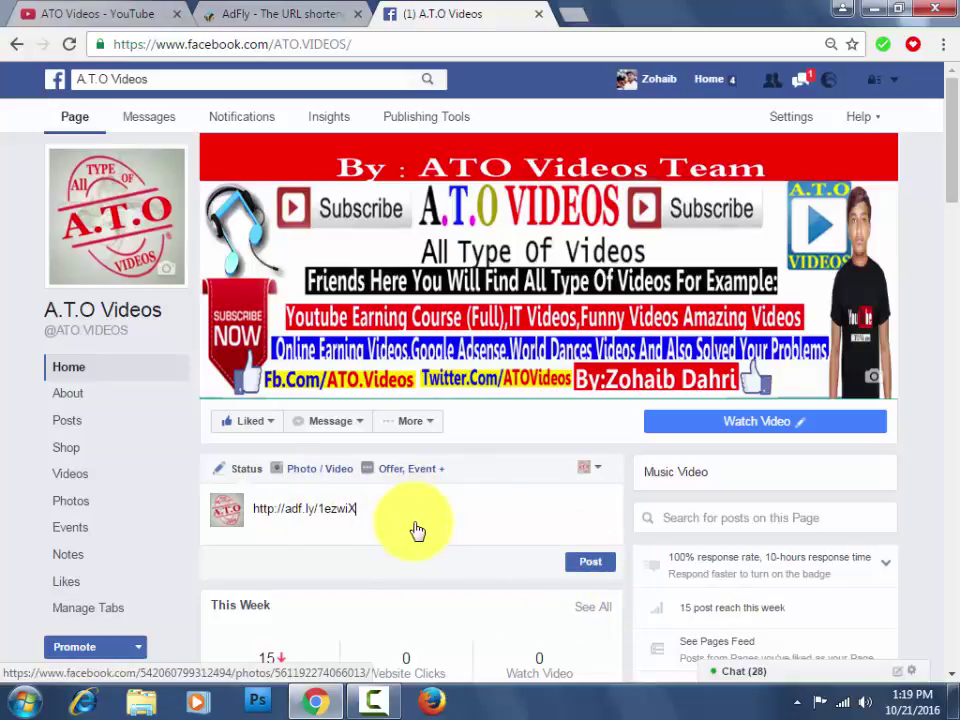
pyautogui.scroll(-1, 456, 429)
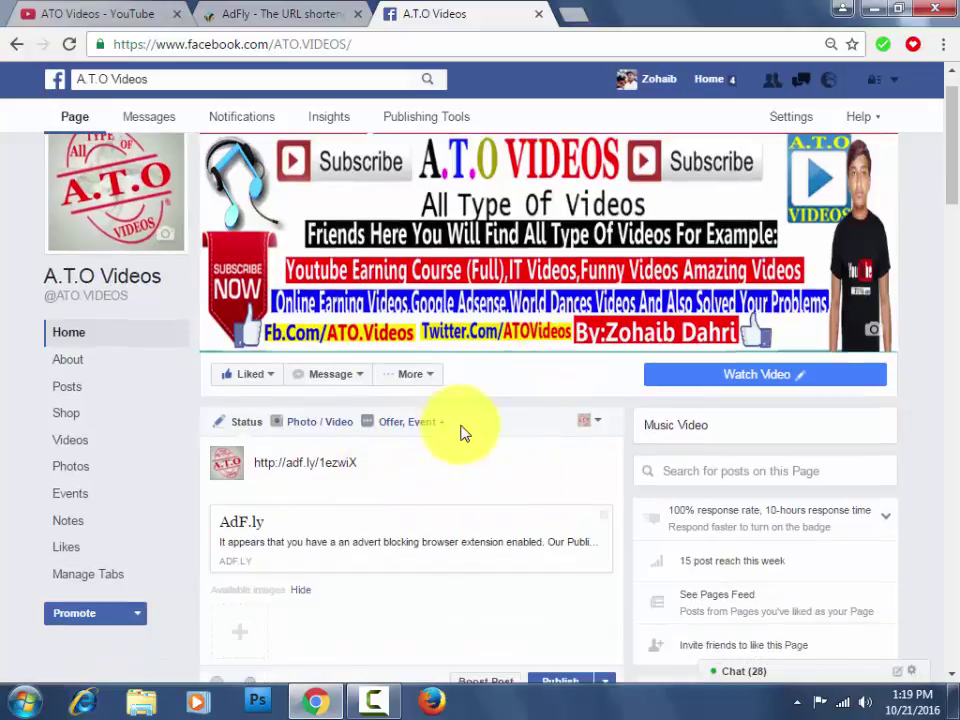
pyautogui.scroll(-2, 279, 422)
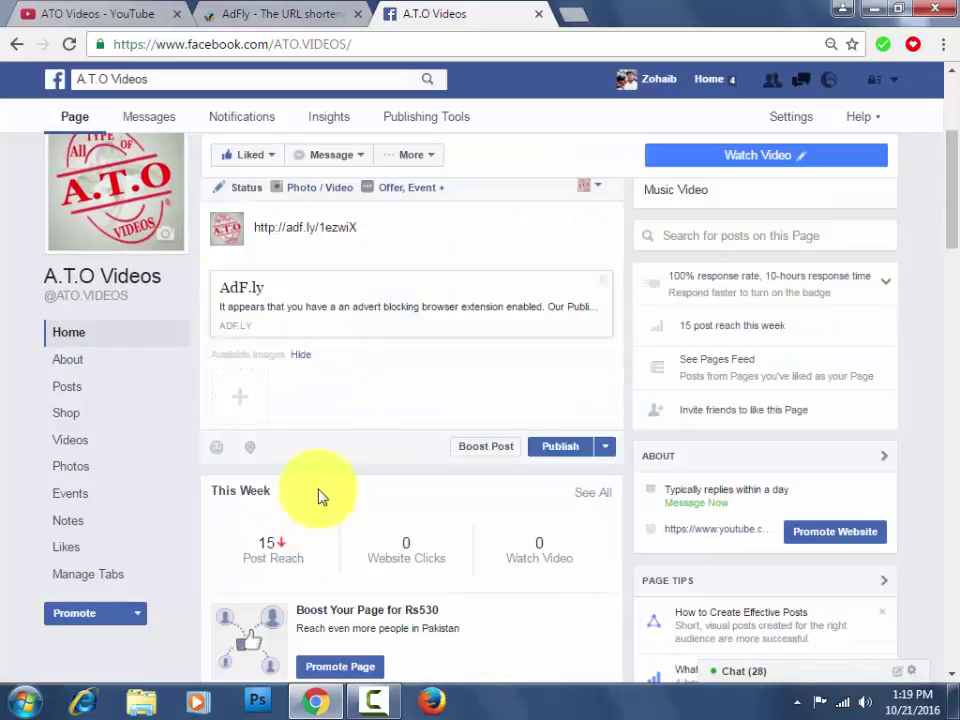
pyautogui.click(556, 448)
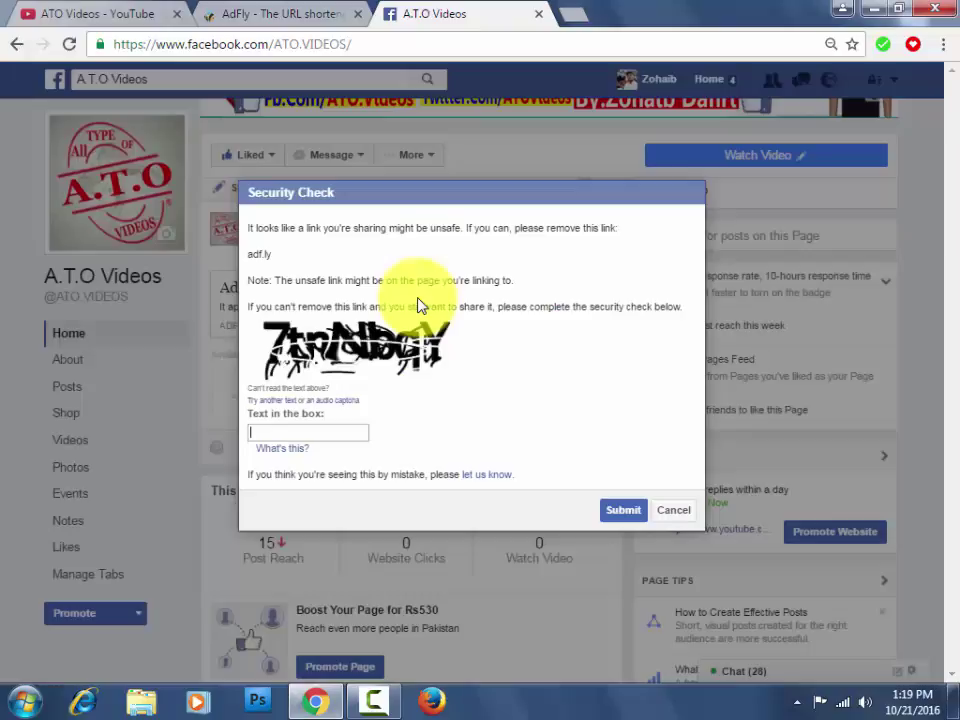
# - Enter the captcha text in the Security Check and submit it, retrying with the new captcha, to allow the adf.ly link
pyautogui.click(329, 434)
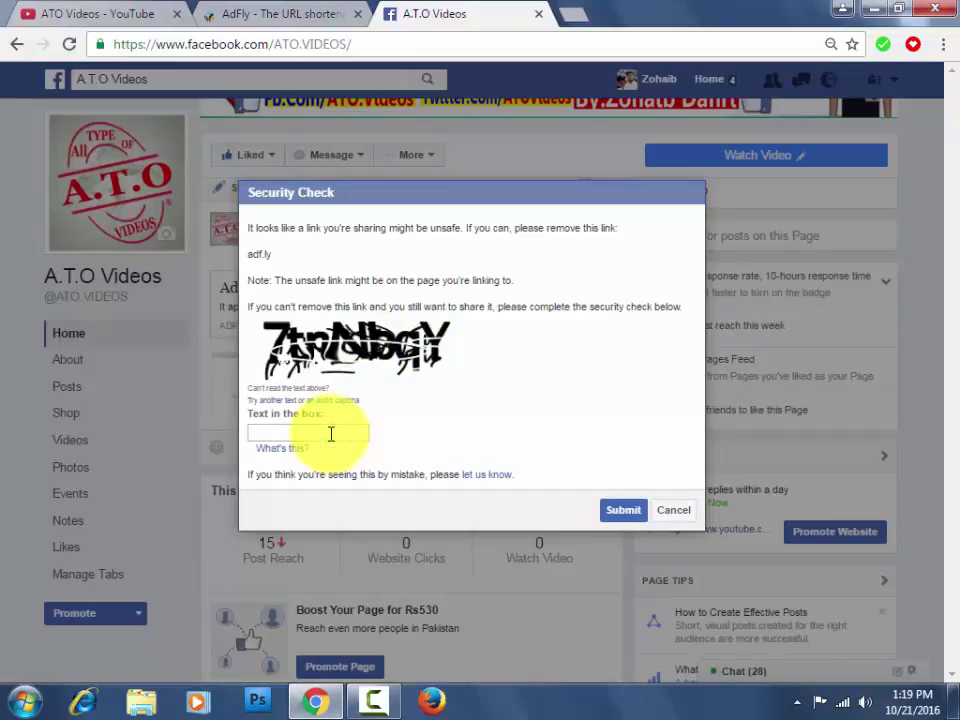
pyautogui.write('7pnbqy')
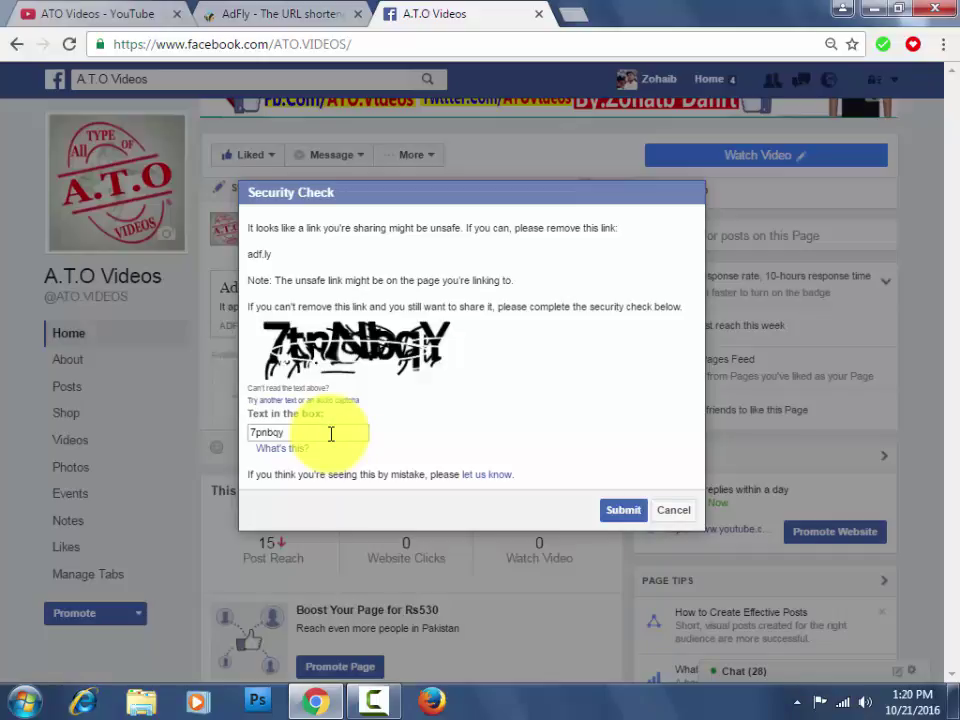
pyautogui.click(619, 512)
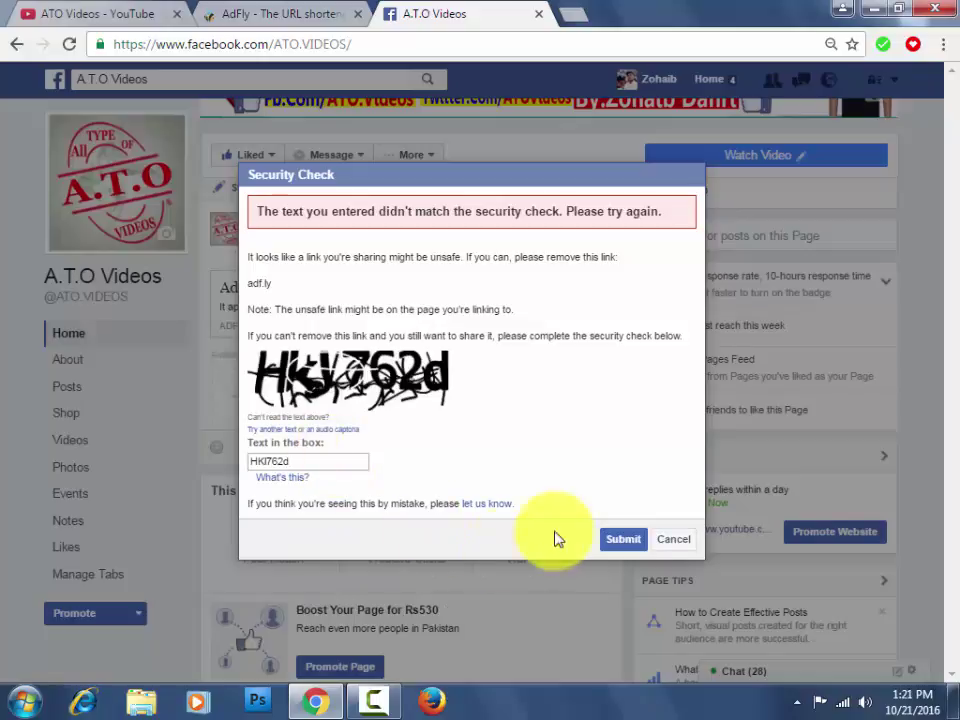
pyautogui.click(621, 540)
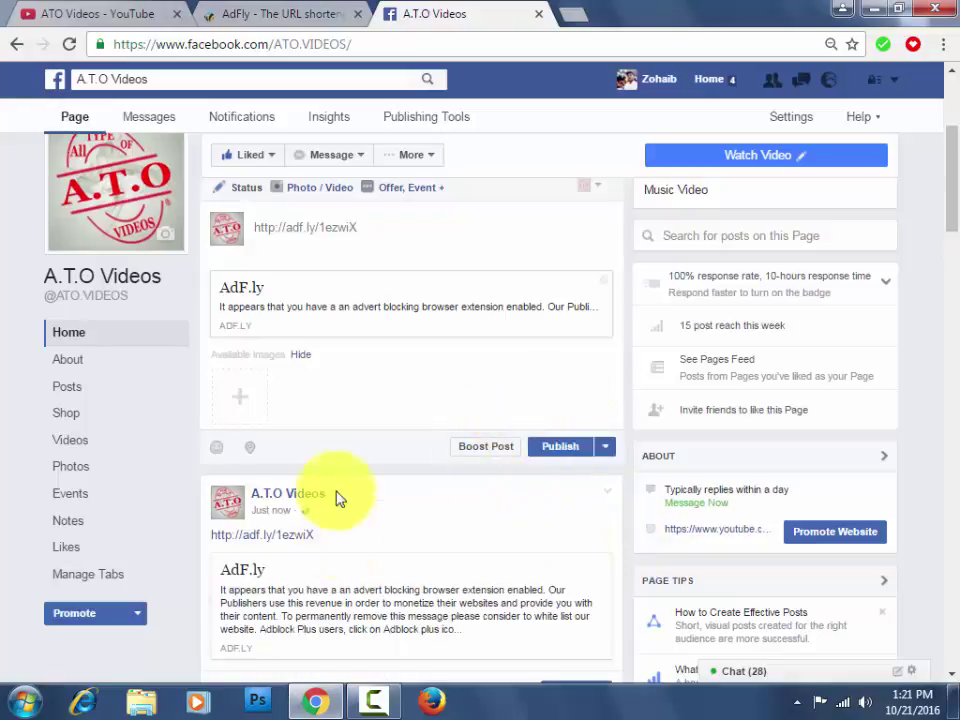
# - Test the adf.ly link in the newly published post by opening it and skipping the ad
pyautogui.scroll(-2, 313, 291)
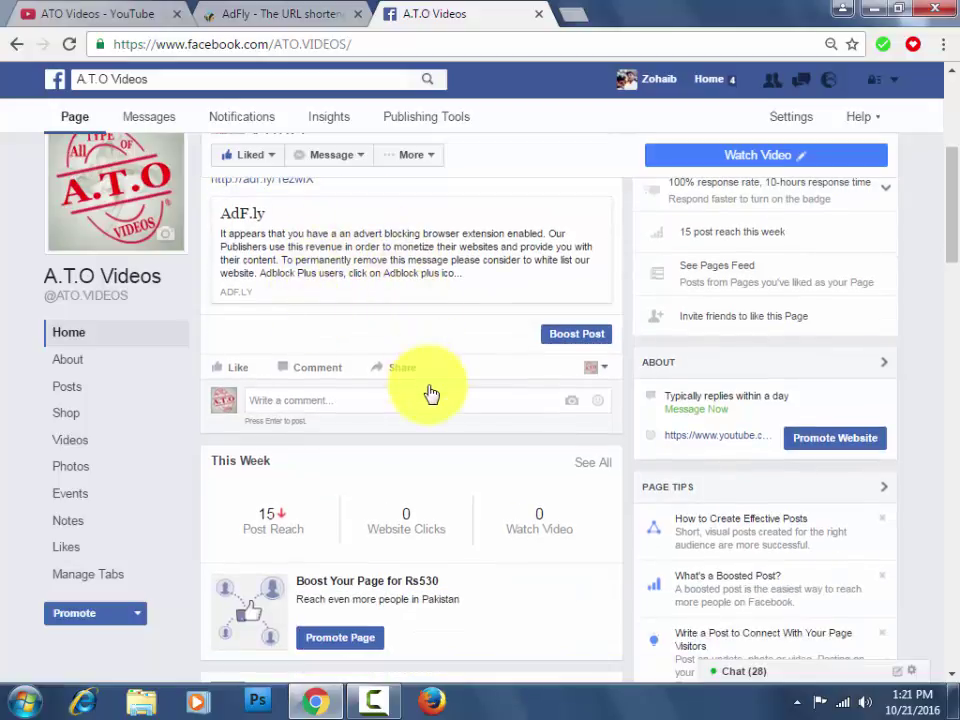
pyautogui.scroll(2, 310, 270)
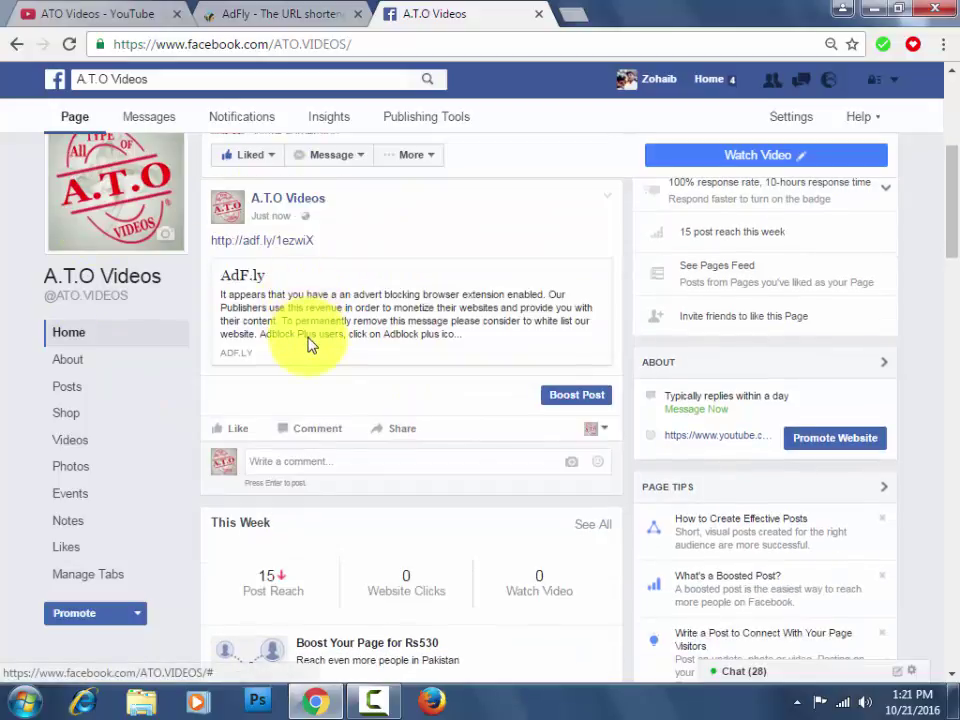
pyautogui.scroll(2, 310, 343)
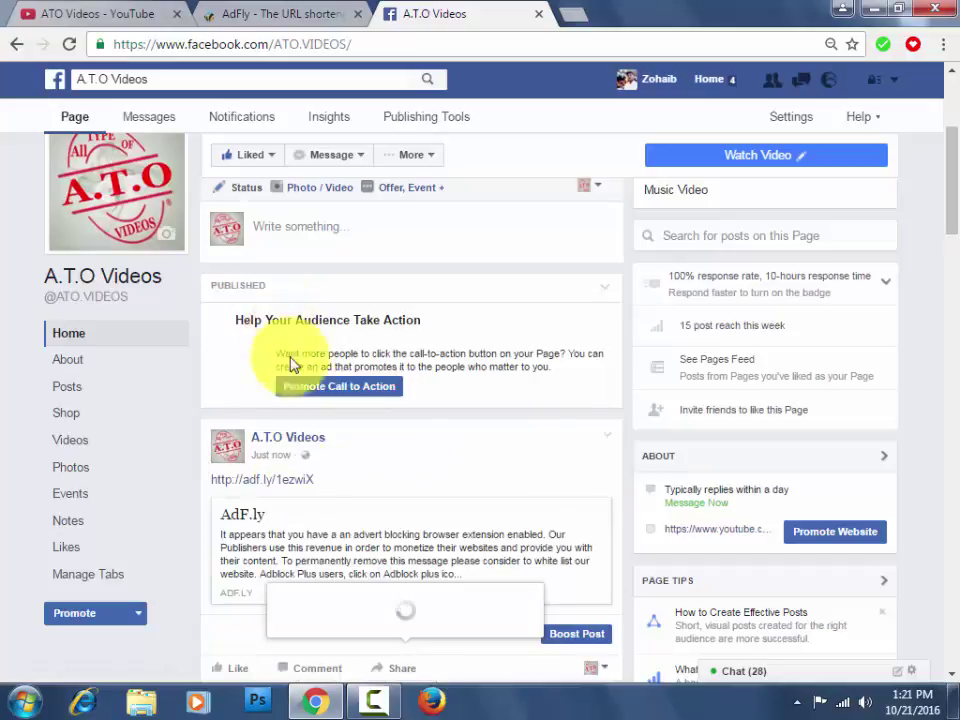
pyautogui.scroll(-5, 253, 497)
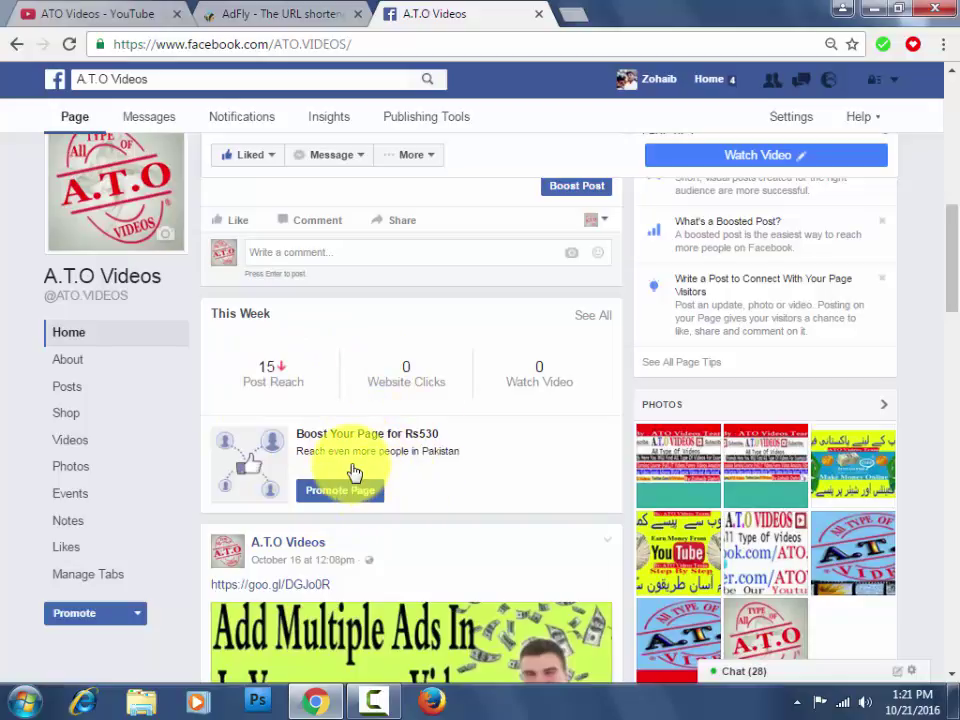
pyautogui.scroll(3, 354, 472)
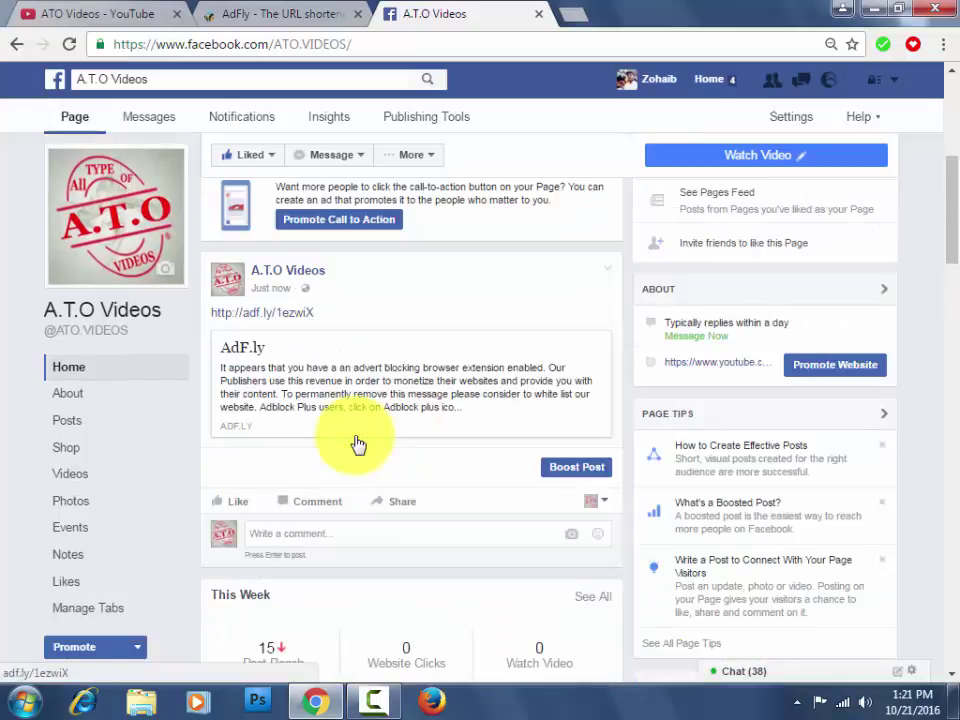
pyautogui.click(287, 323)
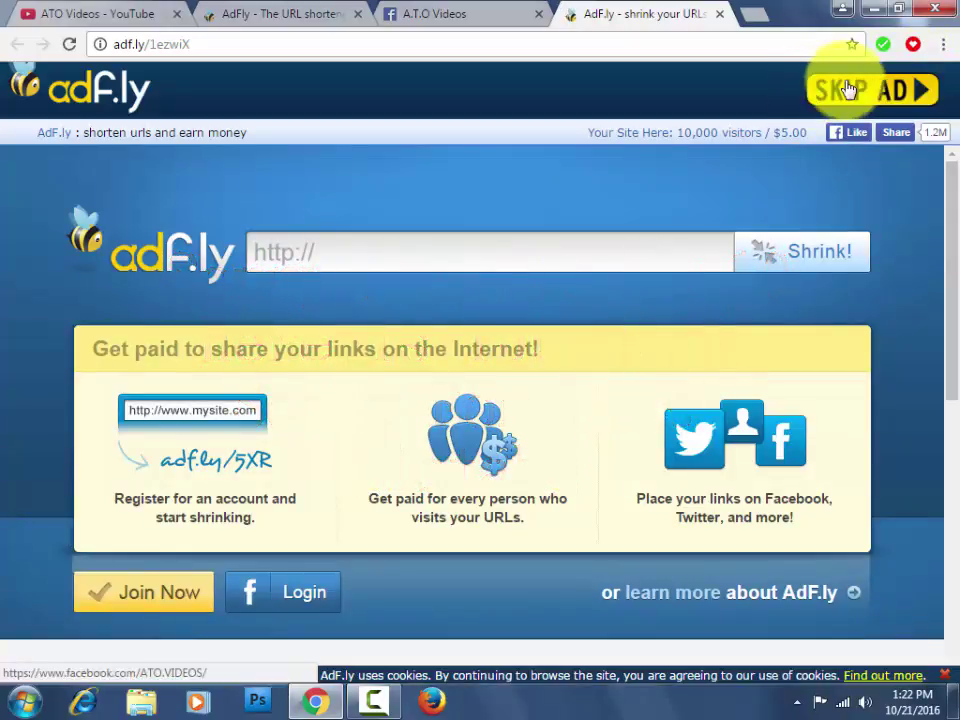
pyautogui.click(848, 90)
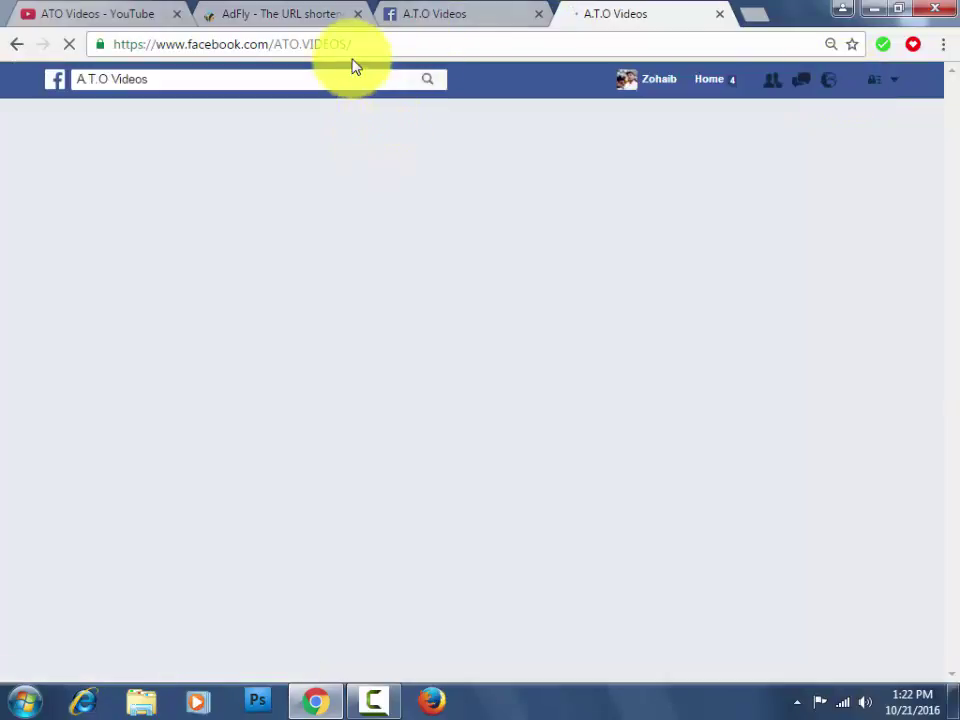
# - Check the address of the page the short link leads to and close its browser tab
pyautogui.click(406, 36)
pyautogui.moveTo(352, 44); pyautogui.dragTo(118, 53)
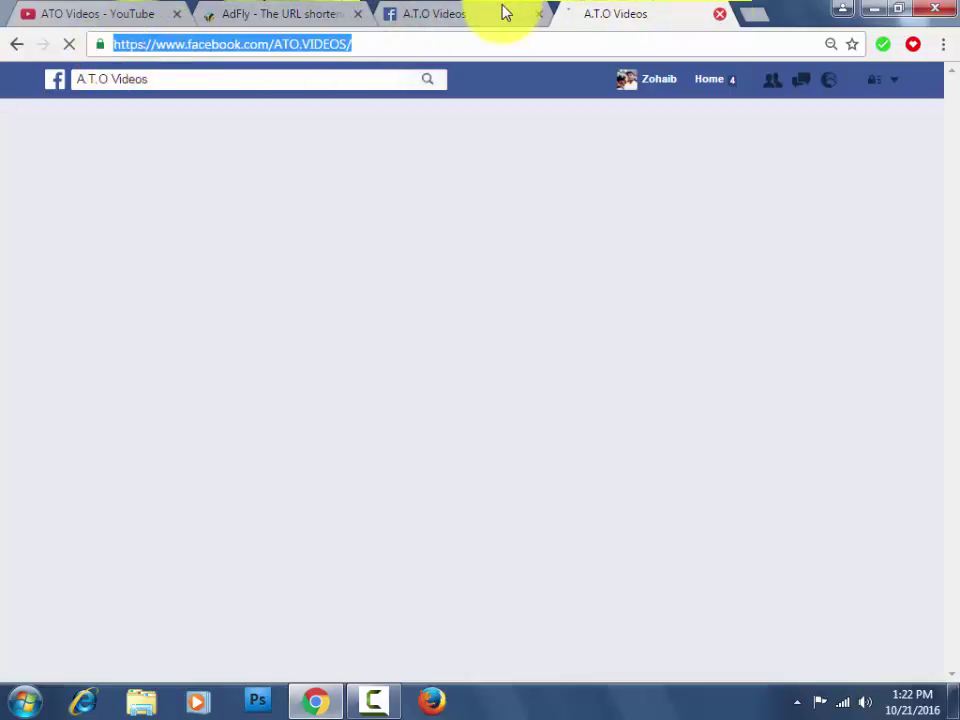
pyautogui.click(721, 16)
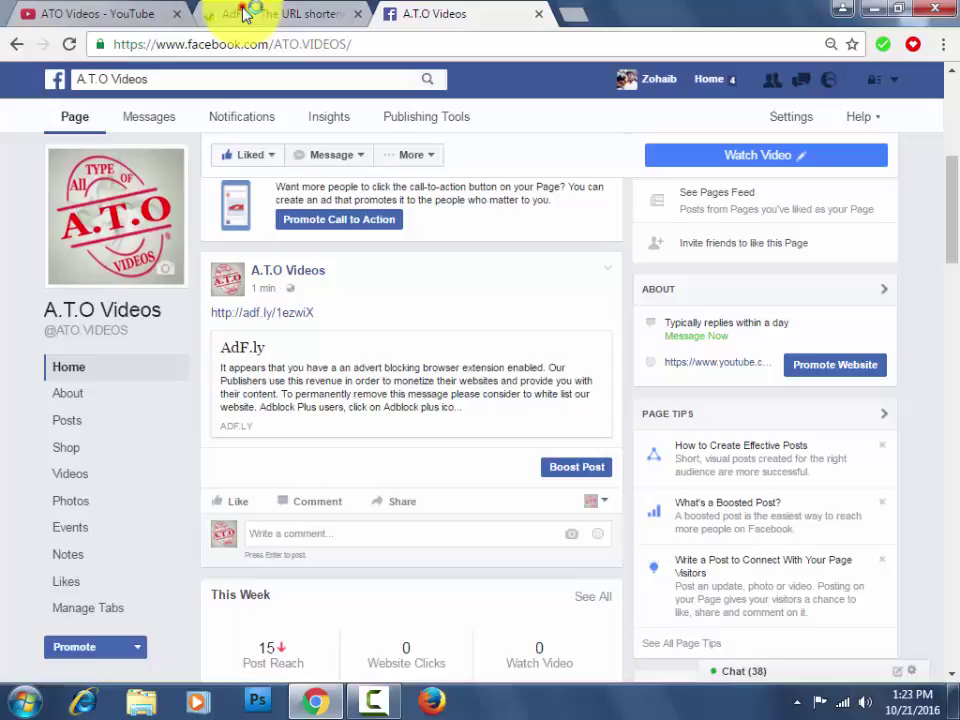
# - Switch to the AdFly publisher dashboard and check the views and earnings of the shortened Facebook link under Your Links
pyautogui.click(253, 12)
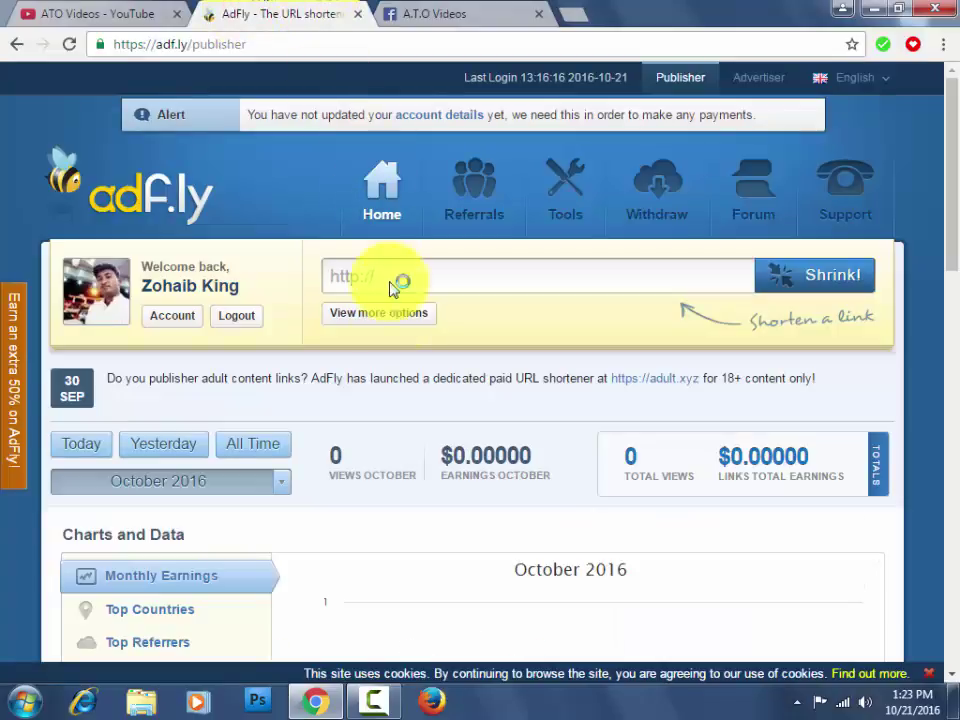
pyautogui.scroll(-6, 472, 405)
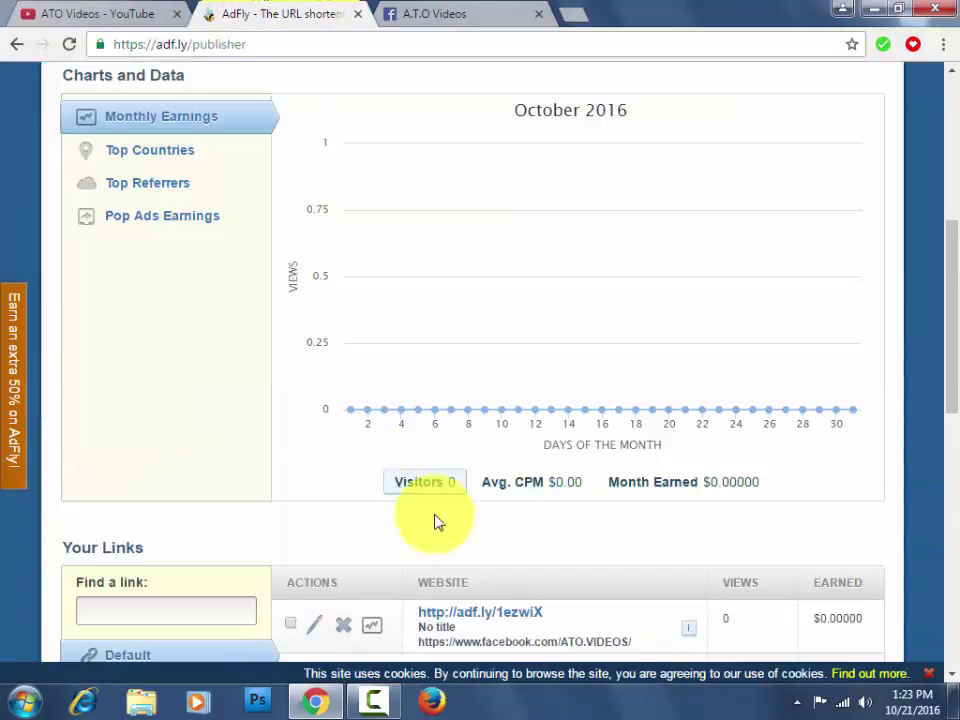
pyautogui.scroll(-1, 422, 497)
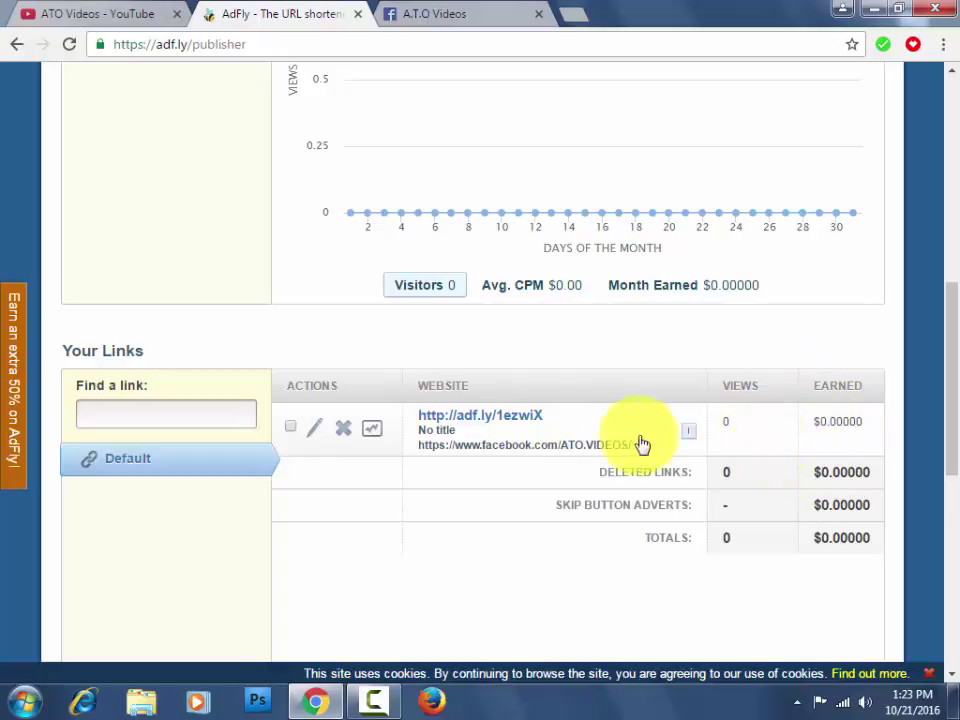
pyautogui.scroll(3, 476, 443)
pyautogui.scroll(4, 476, 443)
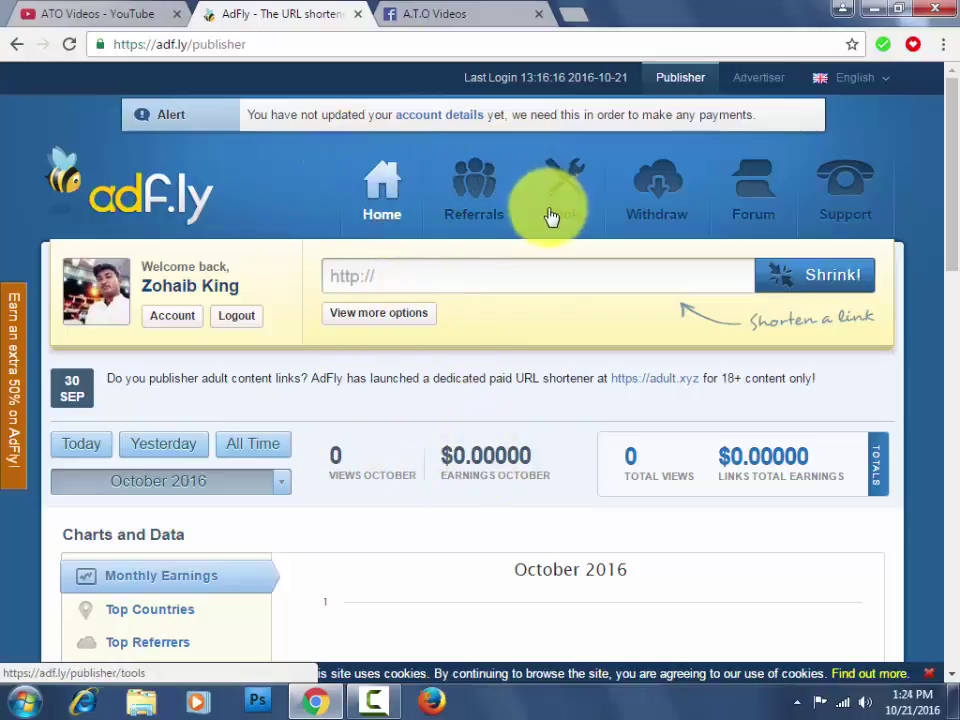
# - Open AdFly's Referrals page and examine the account's referral link and the earnings share offered by the Referral Program
pyautogui.click(480, 192)
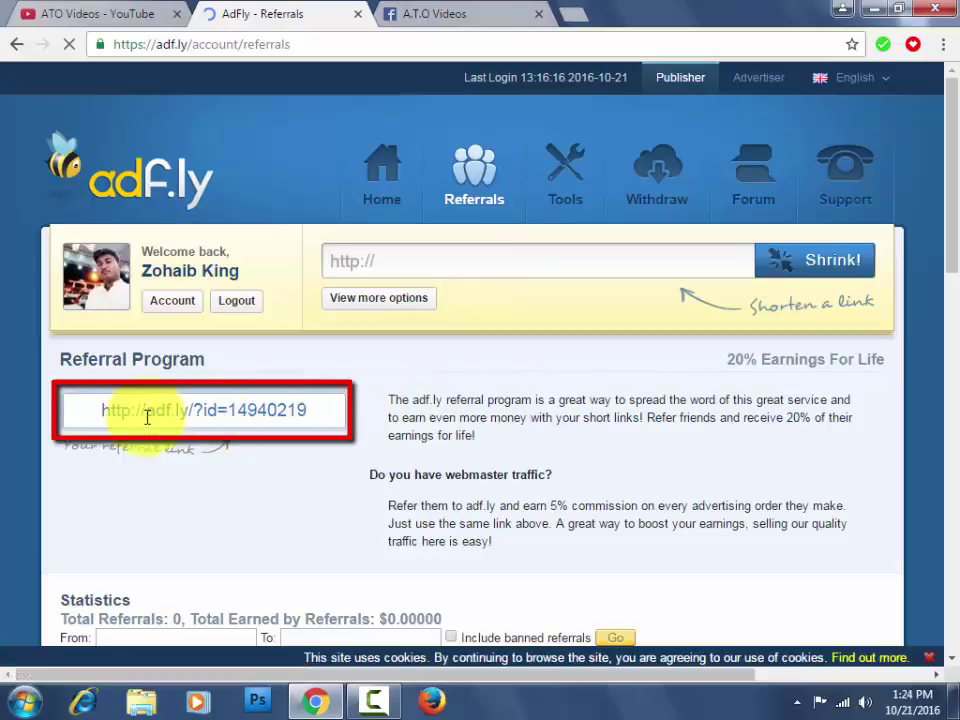
pyautogui.moveTo(147, 416)
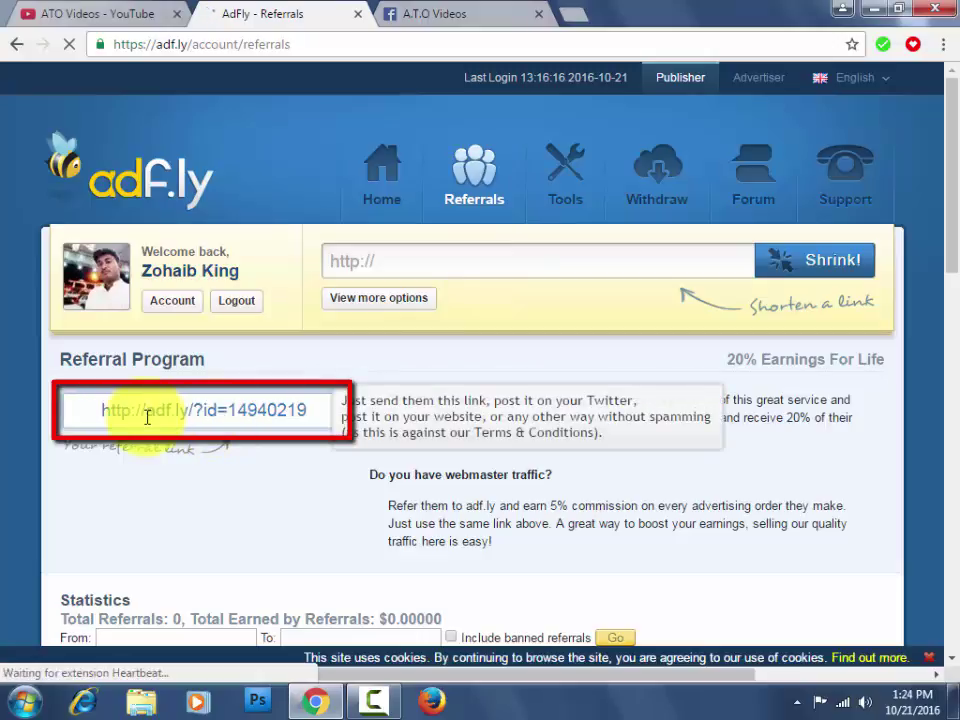
pyautogui.click(182, 409)
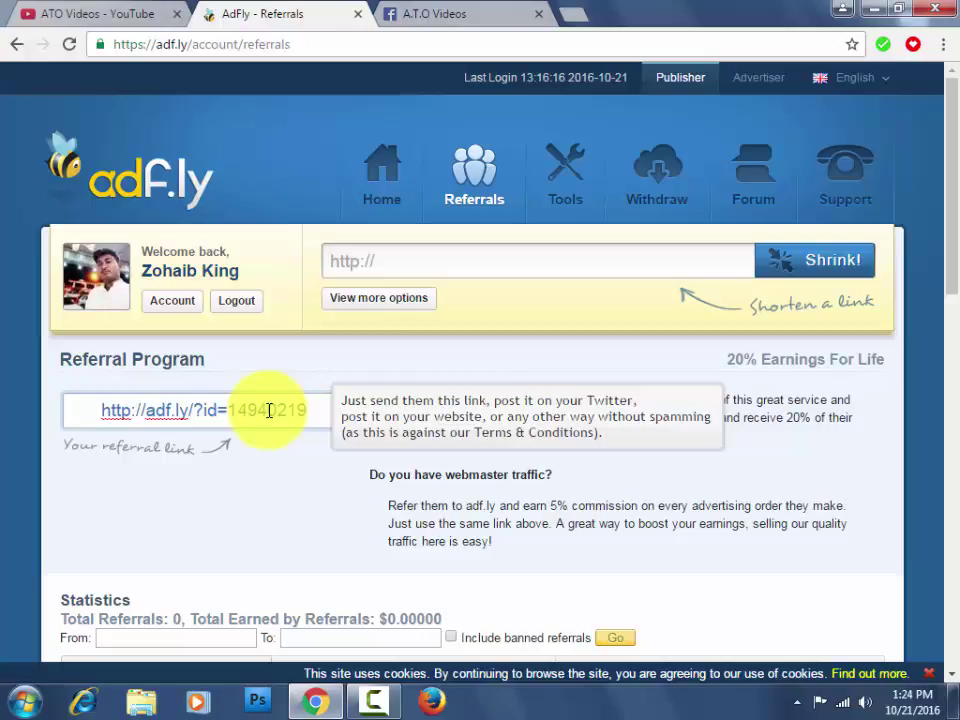
pyautogui.click(728, 359)
pyautogui.moveTo(802, 354); pyautogui.dragTo(836, 353)
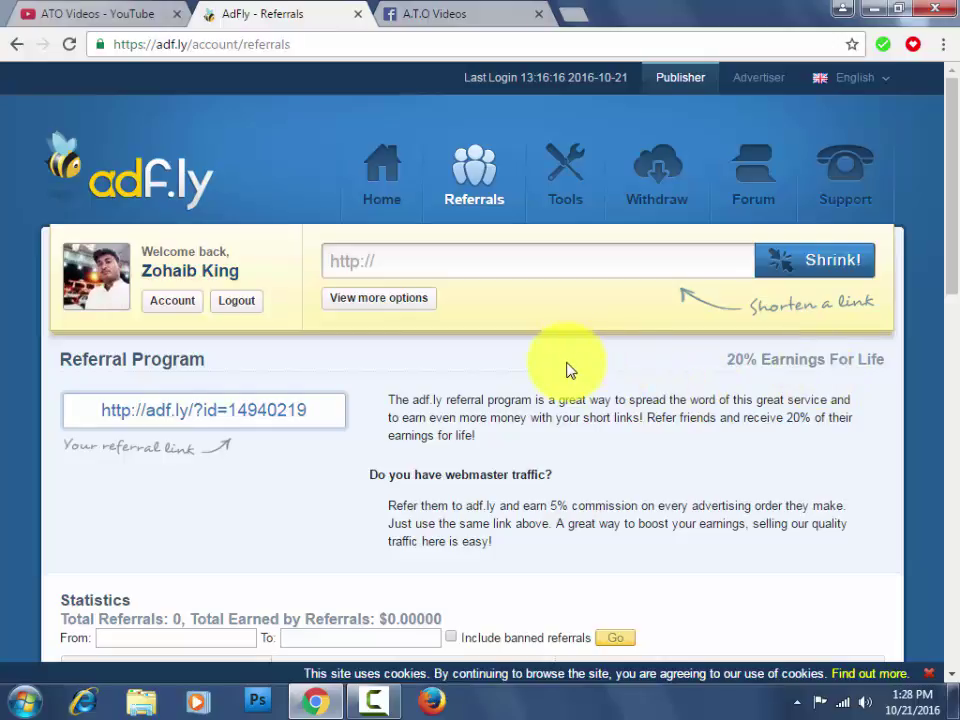
pyautogui.moveTo(739, 358); pyautogui.dragTo(796, 353)
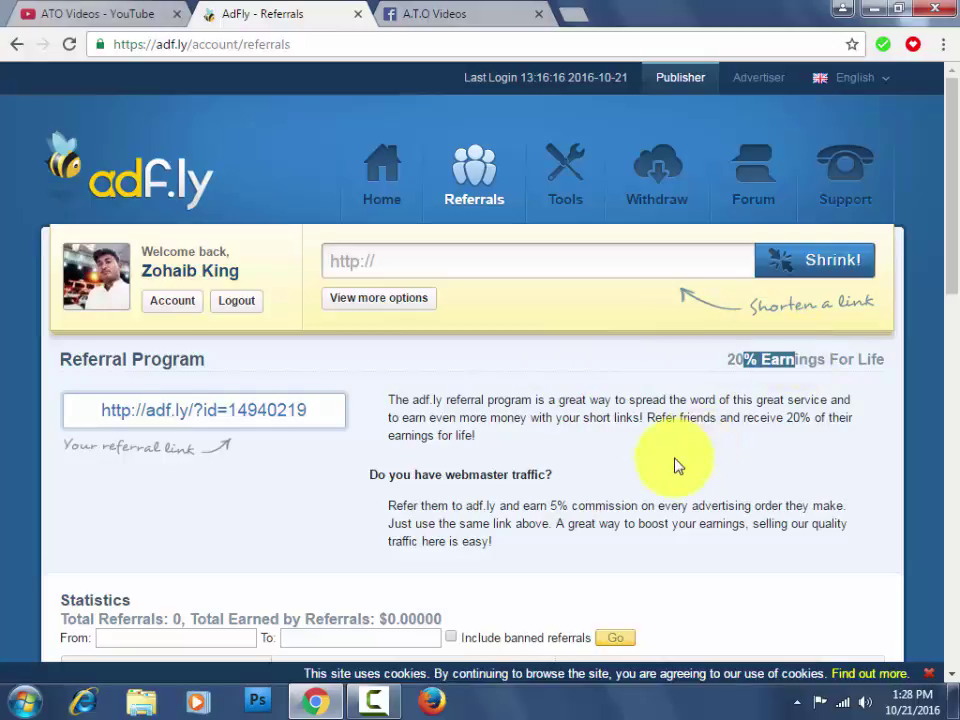
# - Look through the referral statistics and the available referral banners on the Referrals page
pyautogui.scroll(-4, 675, 465)
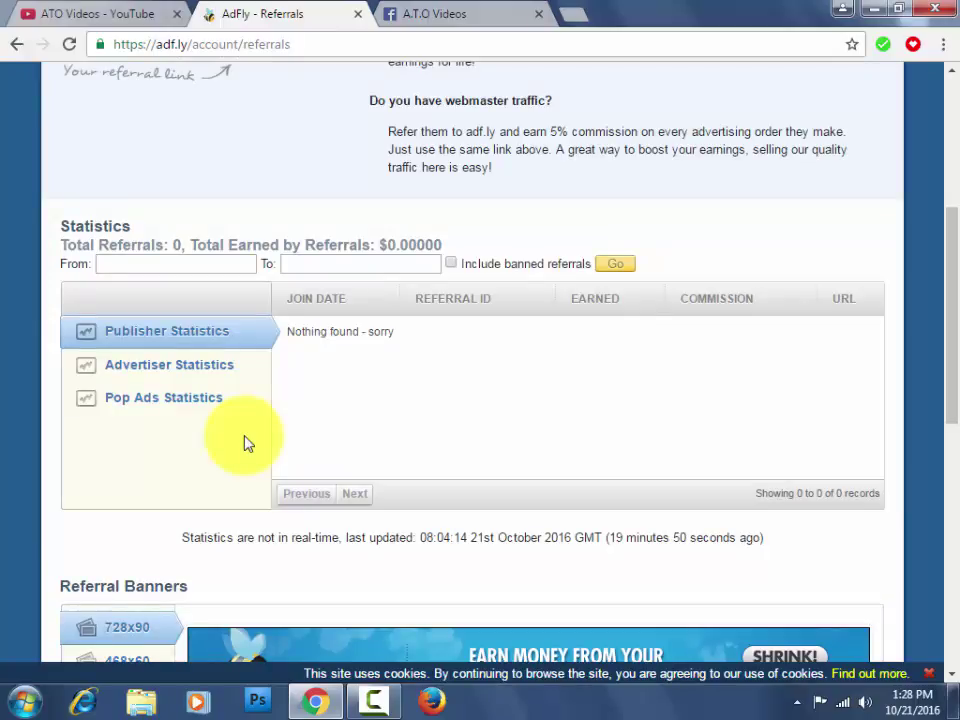
pyautogui.scroll(-2, 244, 443)
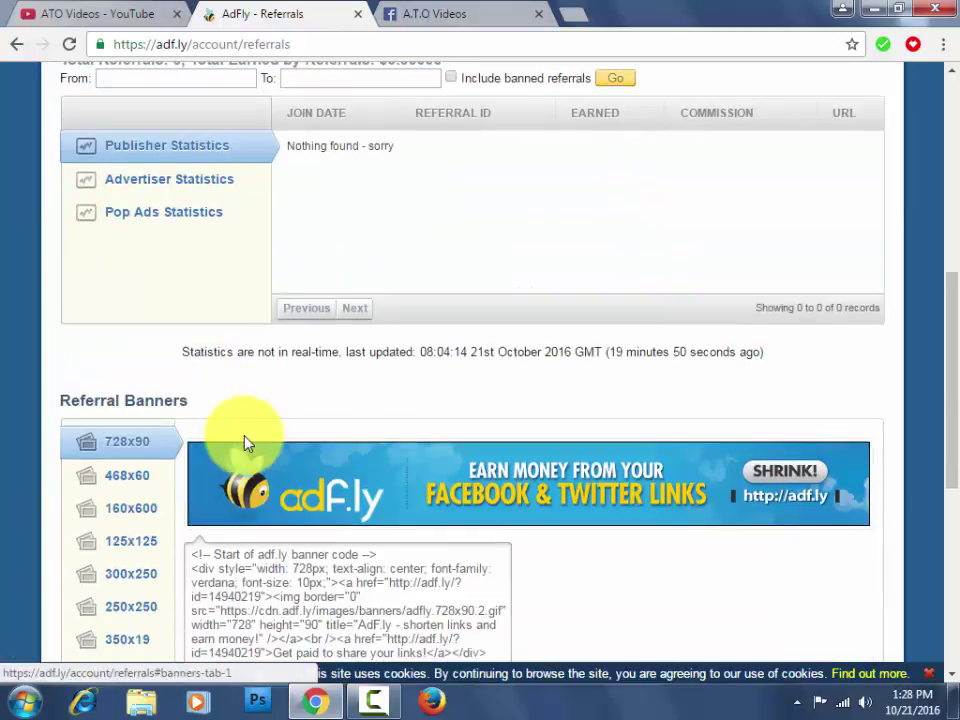
pyautogui.scroll(6, 540, 364)
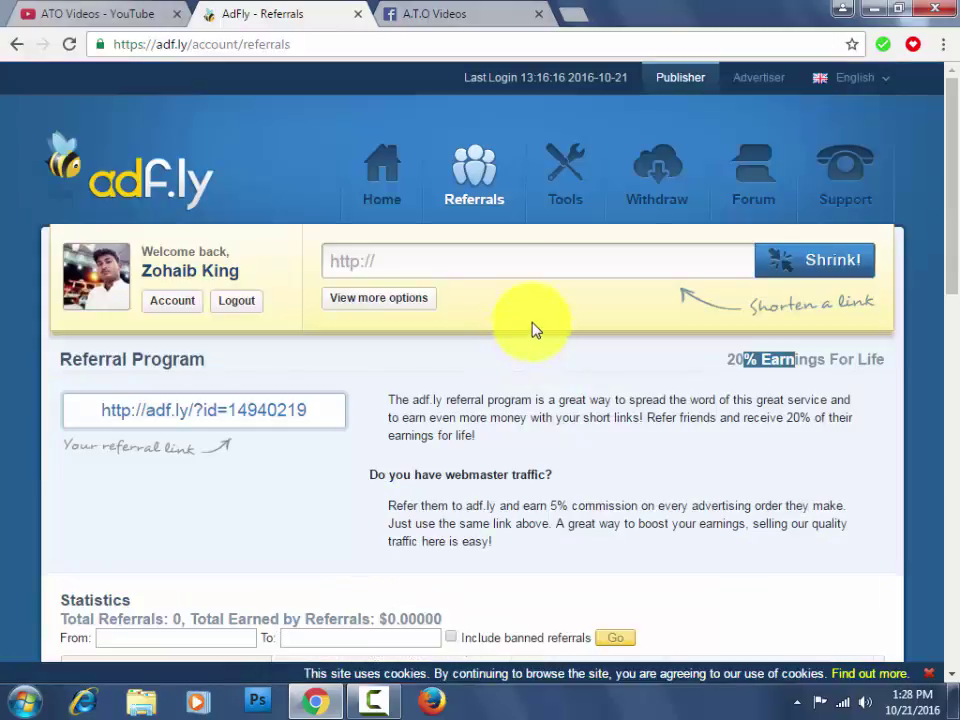
# - Open AdFly's Withdraw page and examine the payout conditions and the Payment Processor and Payment Email details
pyautogui.click(653, 186)
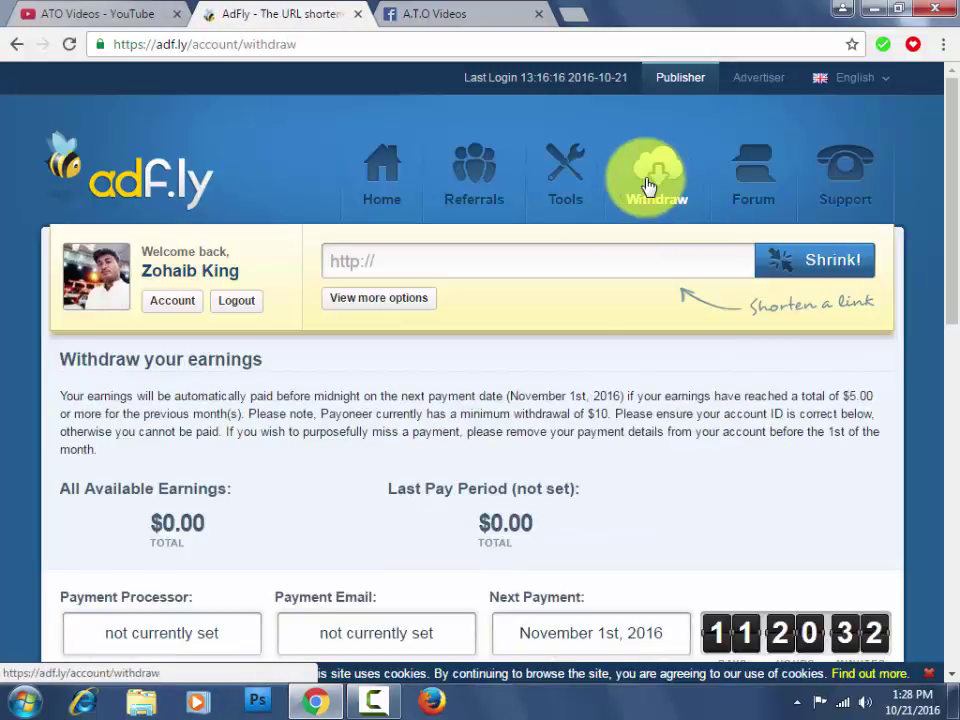
pyautogui.scroll(-1, 235, 430)
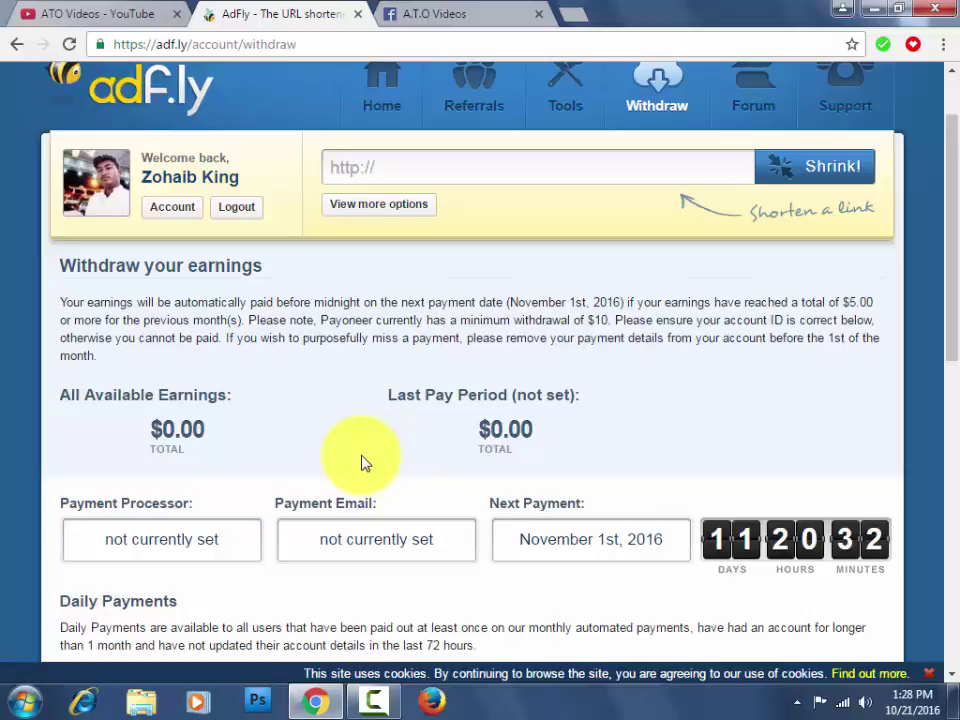
pyautogui.click(141, 502)
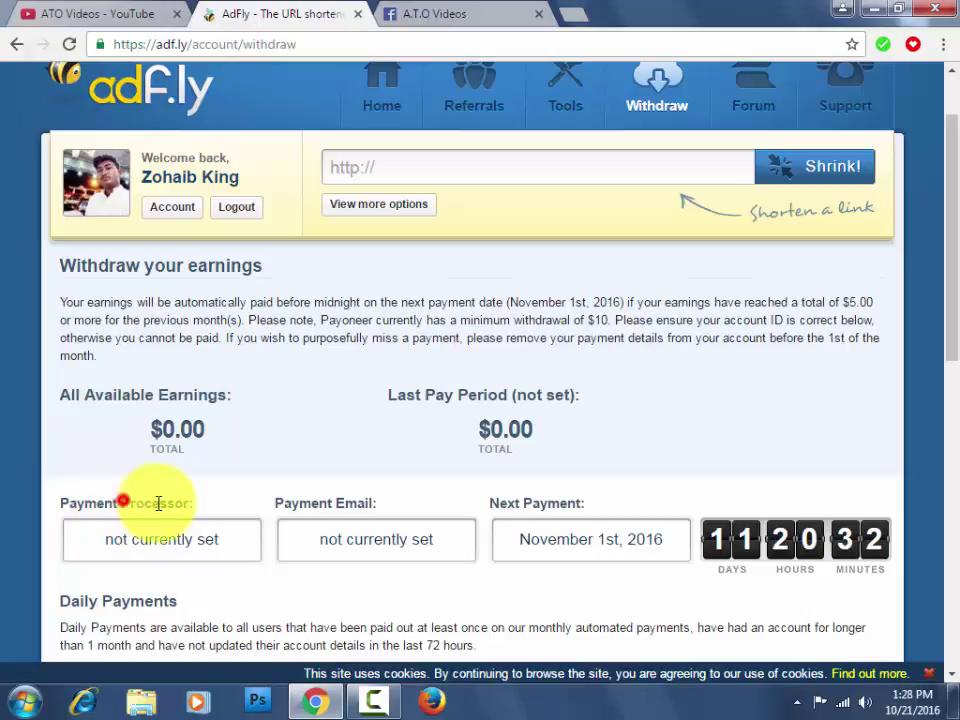
pyautogui.moveTo(141, 541); pyautogui.dragTo(192, 541)
pyautogui.click(192, 541)
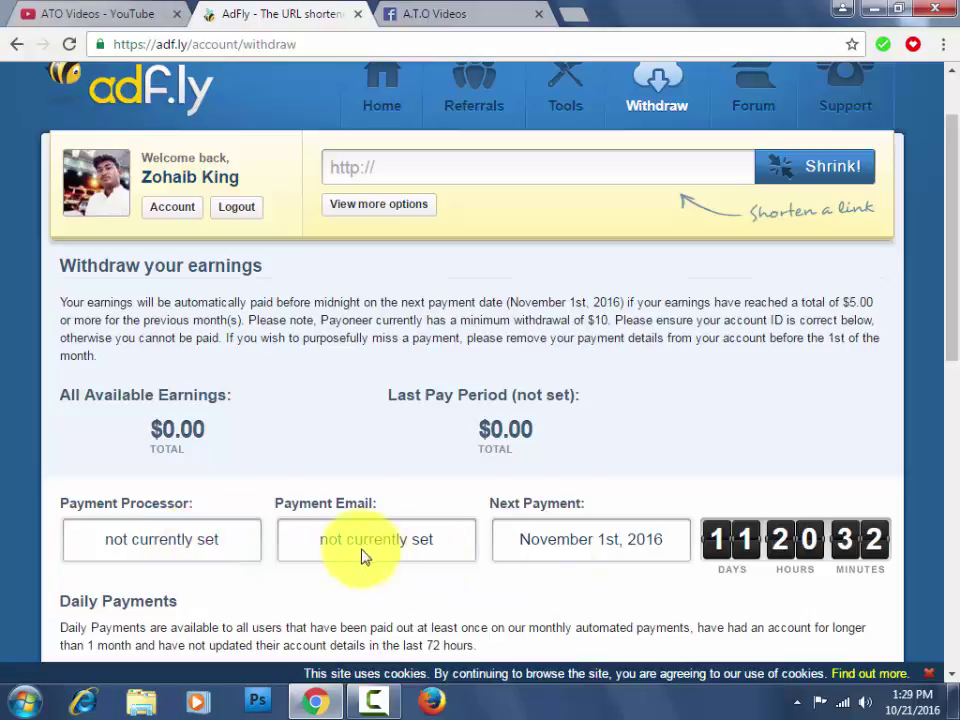
# - Review the Daily Payments requirements, Bonus History, Withdrawal History and supported payment services on the Withdraw page
pyautogui.scroll(-2, 361, 547)
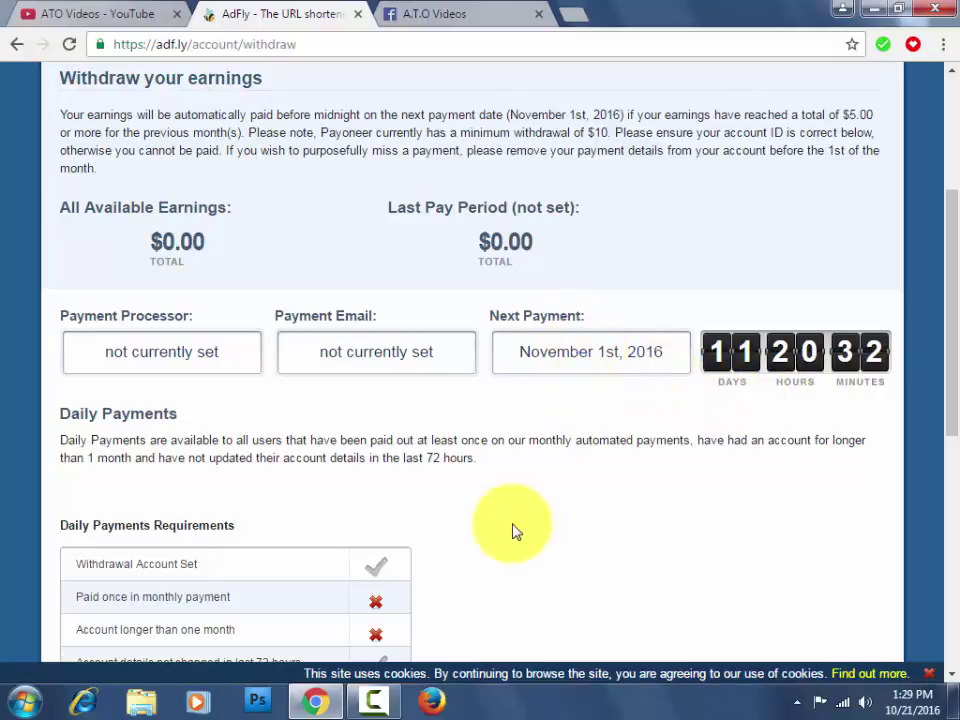
pyautogui.scroll(-3, 512, 529)
pyautogui.scroll(-2, 512, 529)
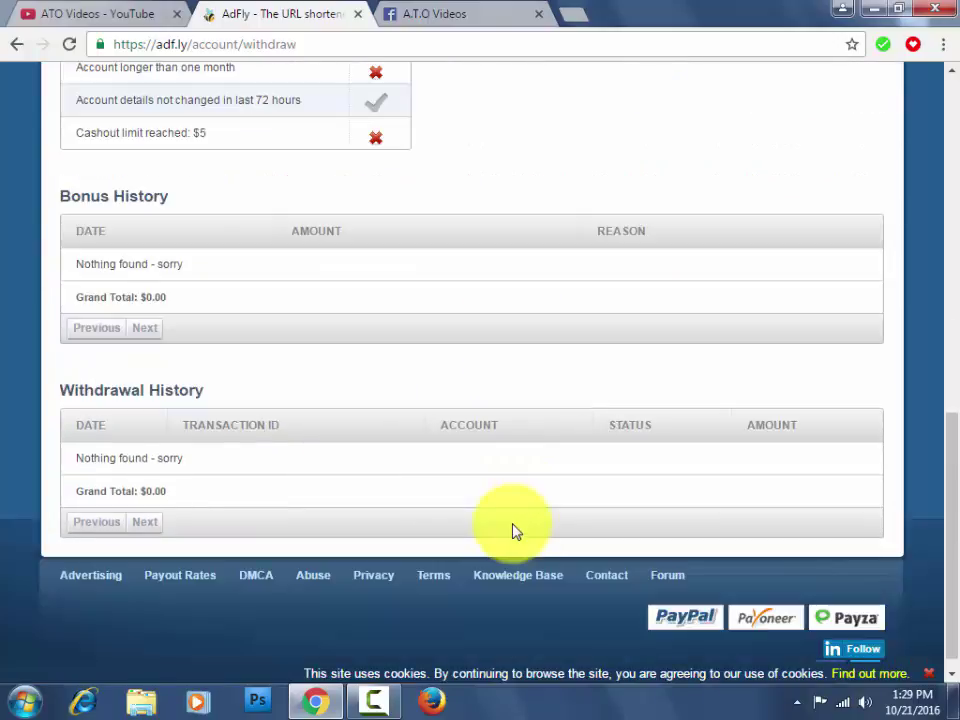
pyautogui.scroll(5, 476, 428)
pyautogui.scroll(3, 476, 428)
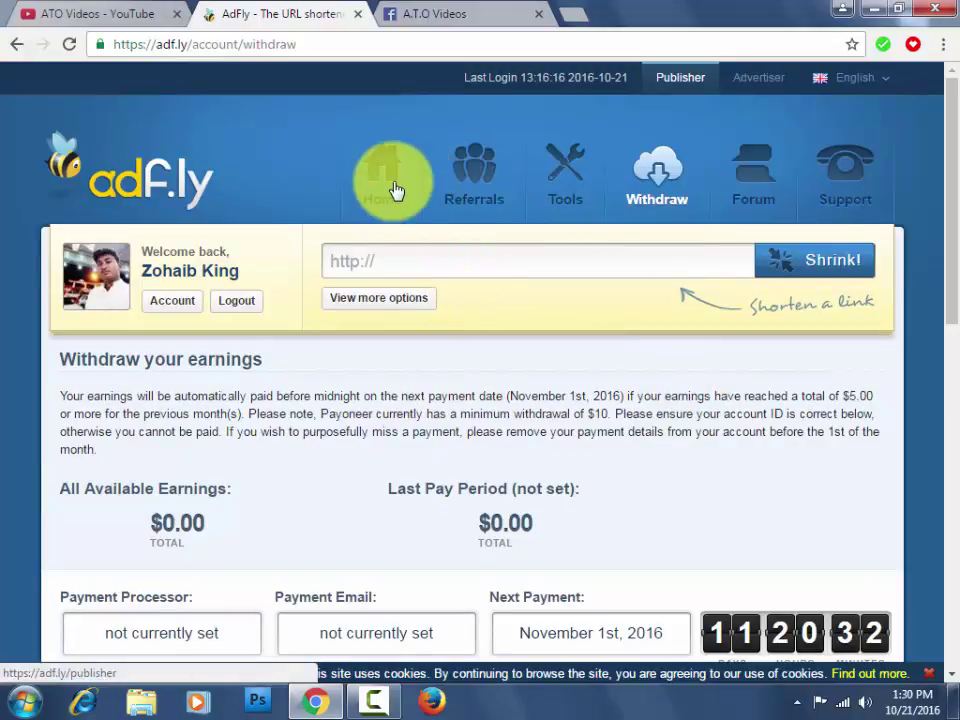
# - Look over the A.T.O Videos Facebook page with the published short link and return to AdFly's Withdraw page
pyautogui.click(461, 12)
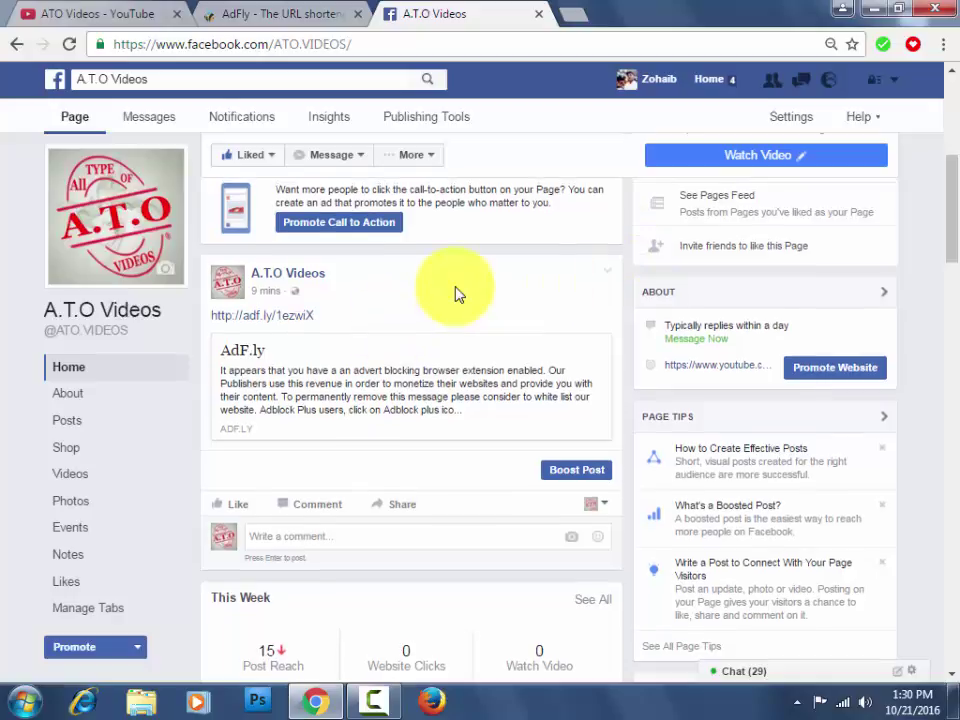
pyautogui.scroll(5, 455, 293)
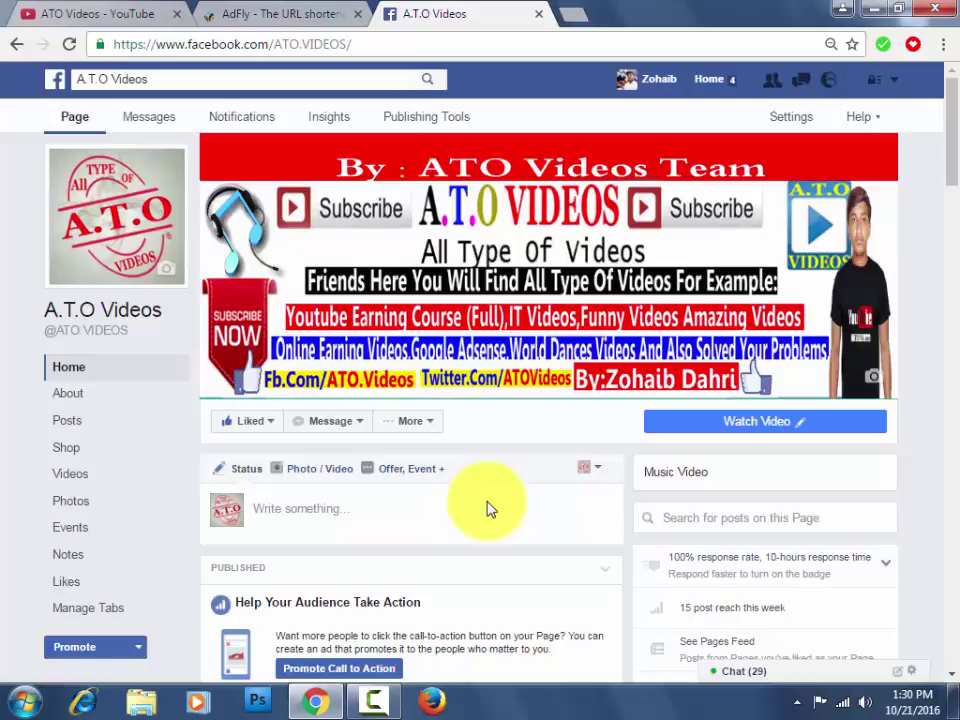
pyautogui.click(300, 9)
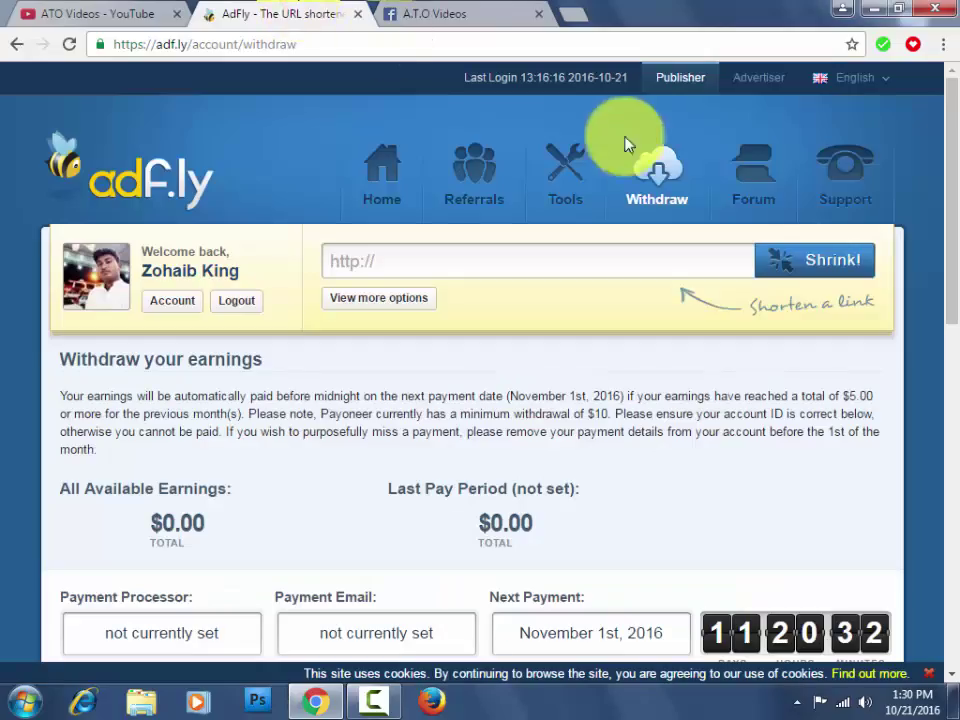